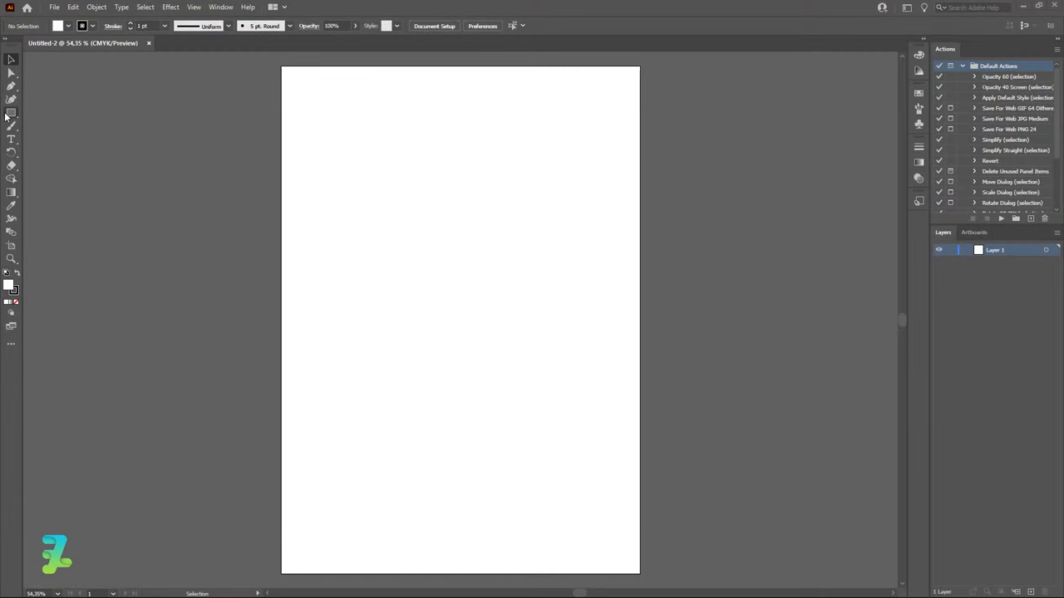
# Draw a rectangle spanning the entire artboard and fill it with hex #121212
pyautogui.moveTo(11, 113); pyautogui.dragTo(51, 117)
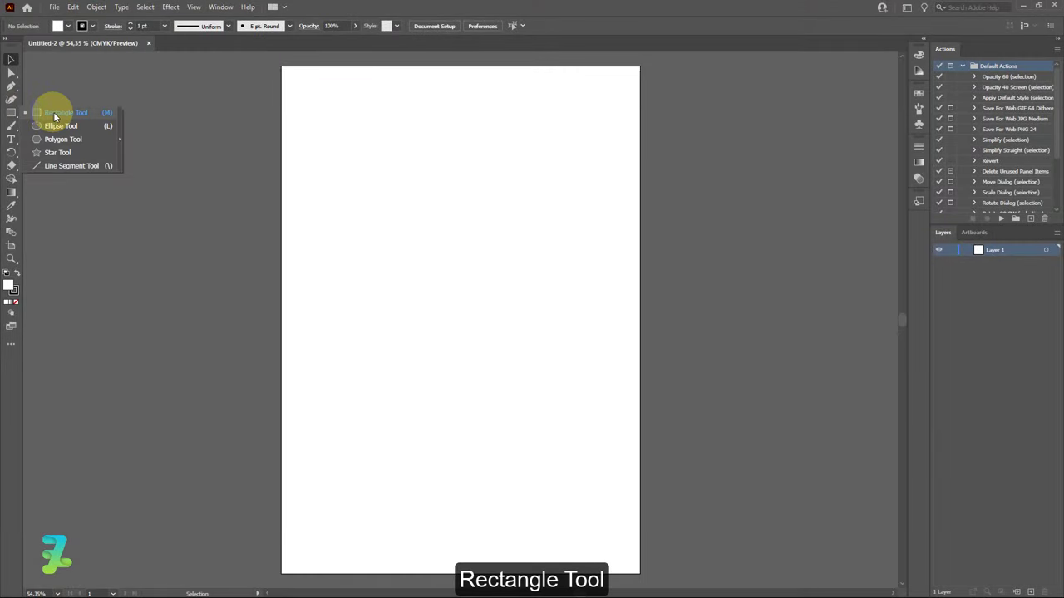
pyautogui.click(53, 111)
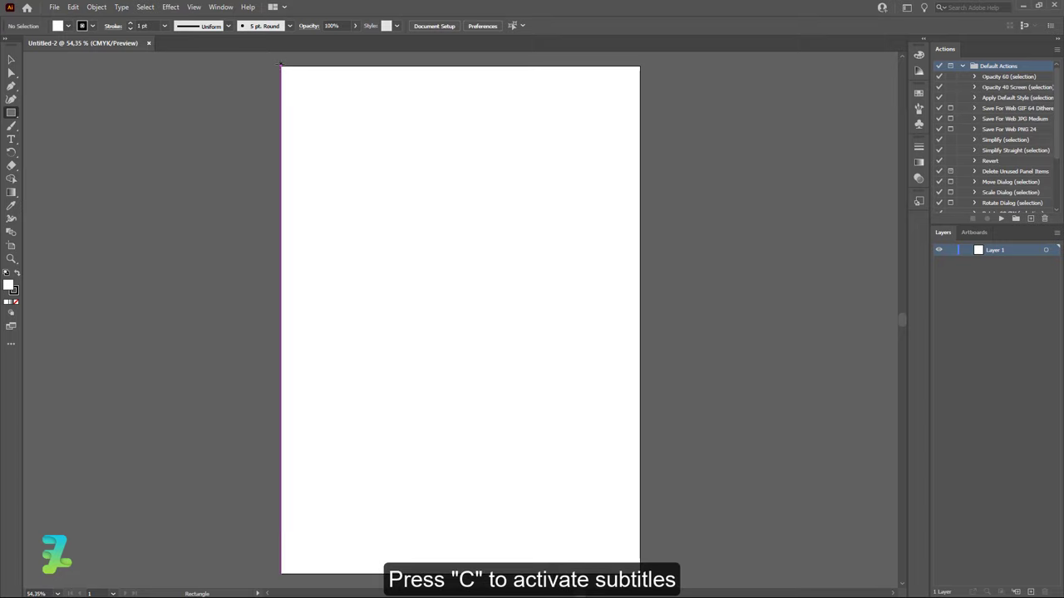
pyautogui.moveTo(282, 66)
pyautogui.mouseDown()
pyautogui.moveTo(625, 572)
pyautogui.moveTo(639, 572)
pyautogui.mouseUp()
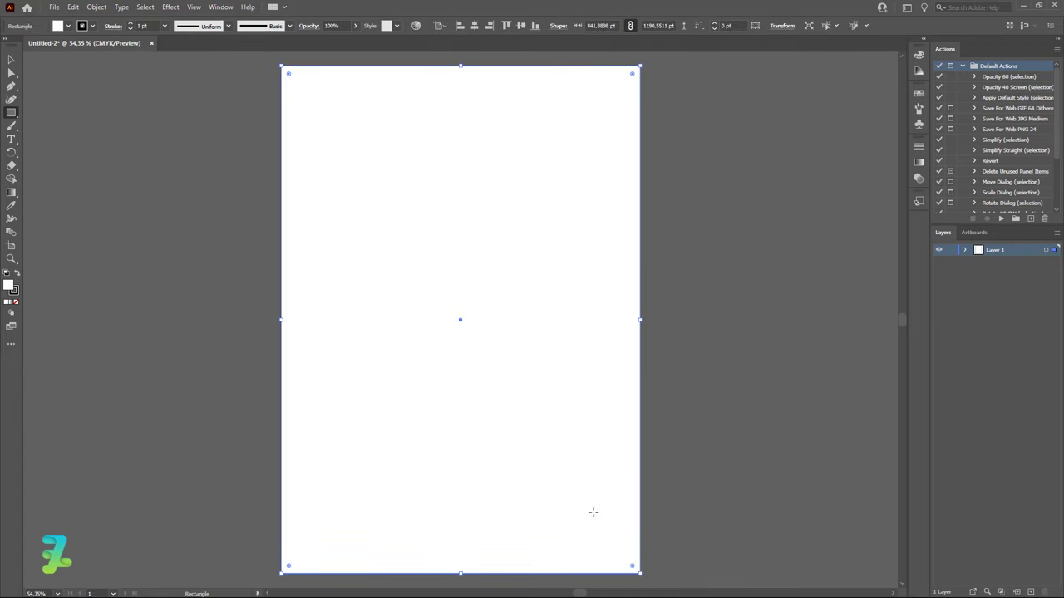
pyautogui.click(13, 286)
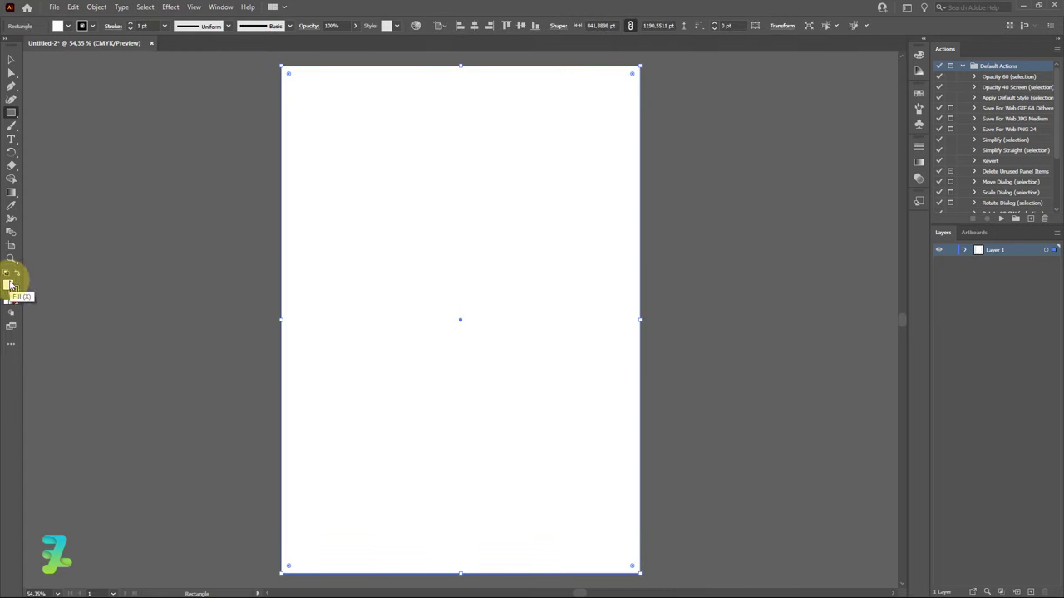
pyautogui.doubleClick(12, 287)
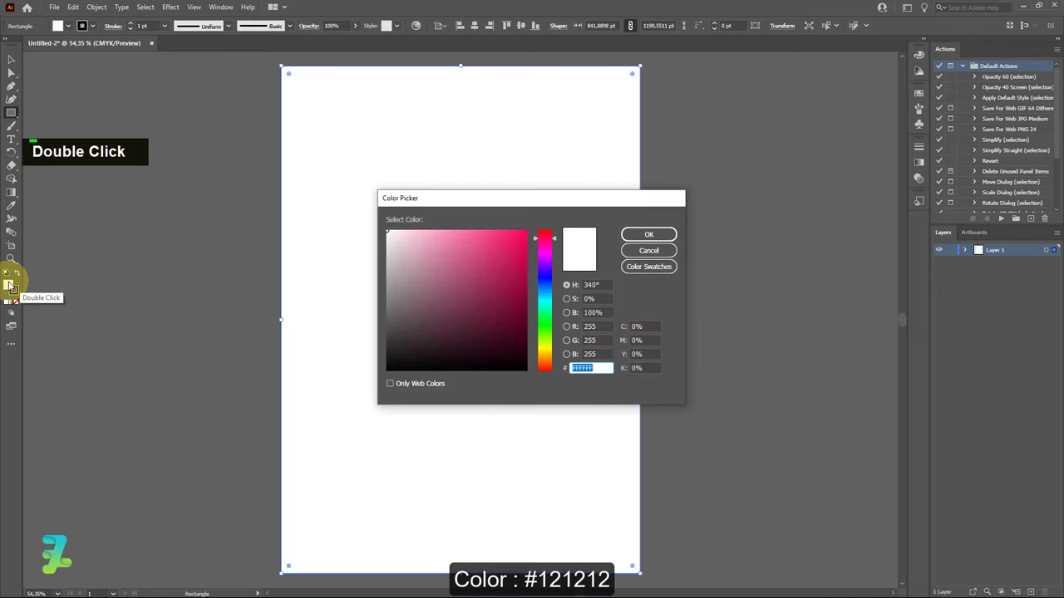
pyautogui.click(482, 319)
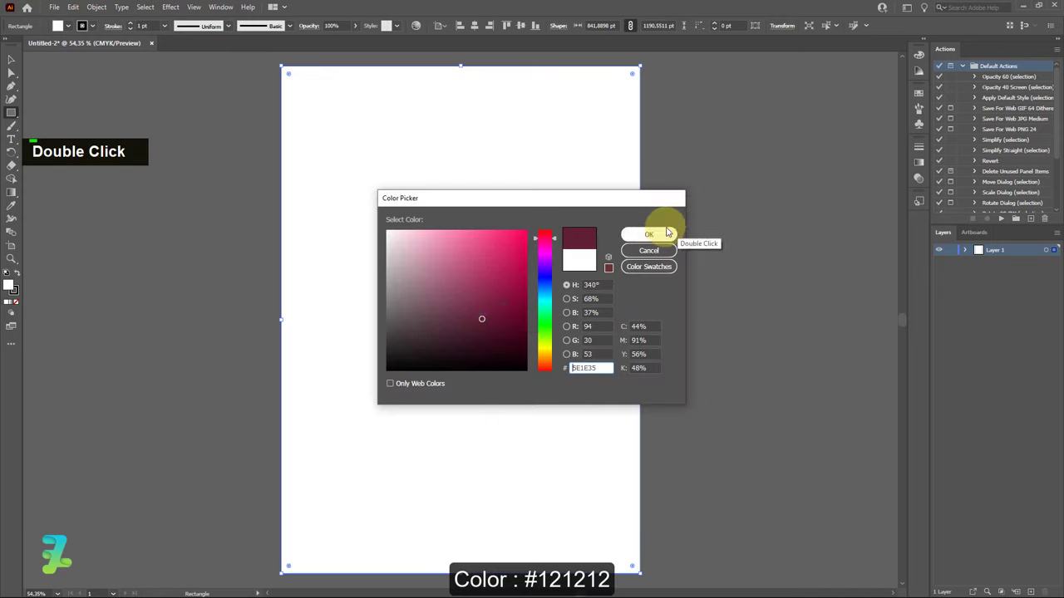
pyautogui.moveTo(427, 343); pyautogui.dragTo(400, 354)
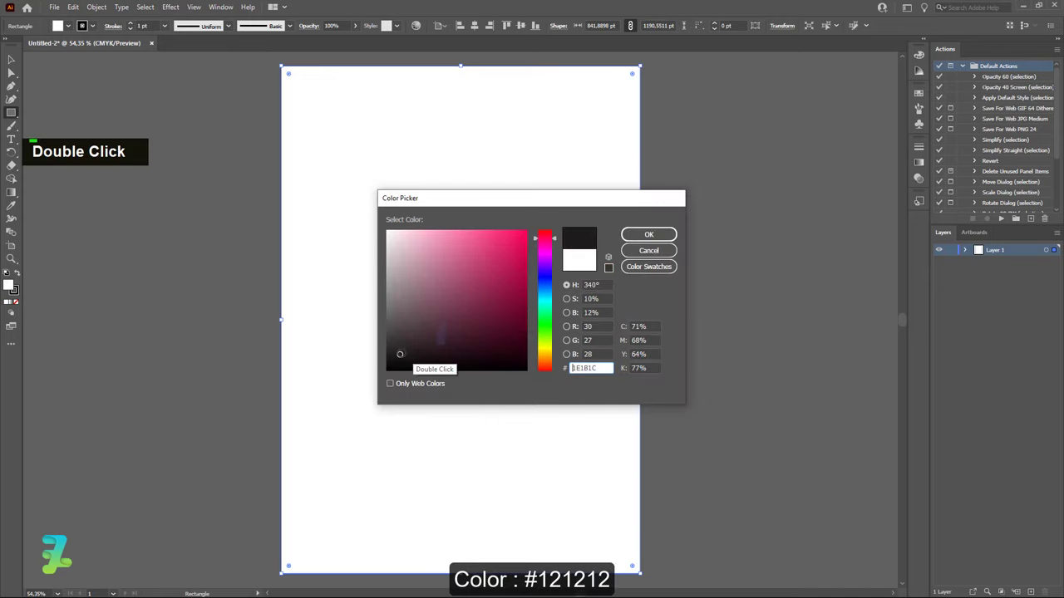
pyautogui.doubleClick(584, 368)
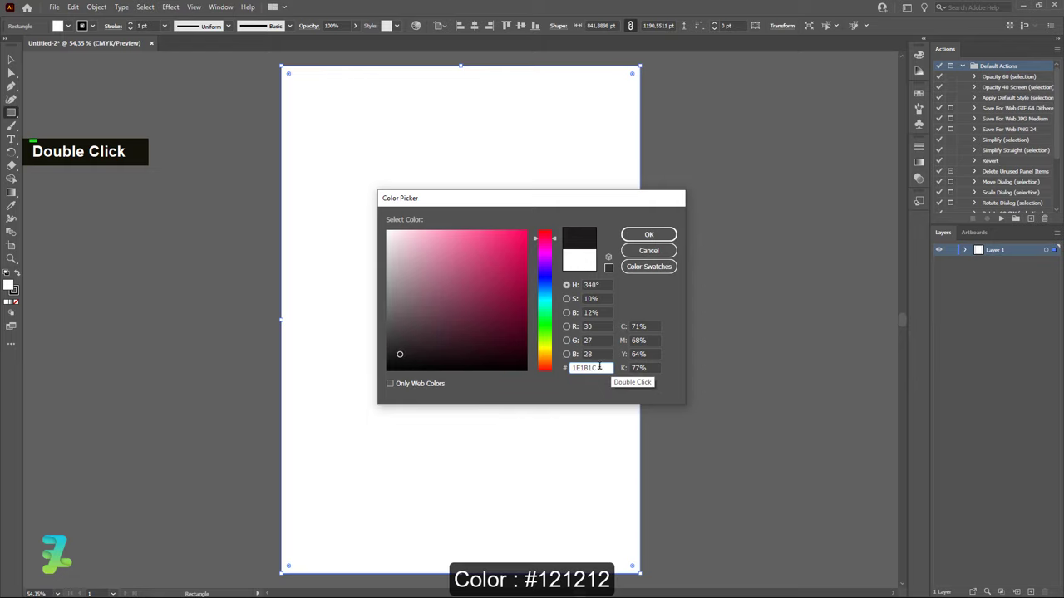
pyautogui.write('121212')
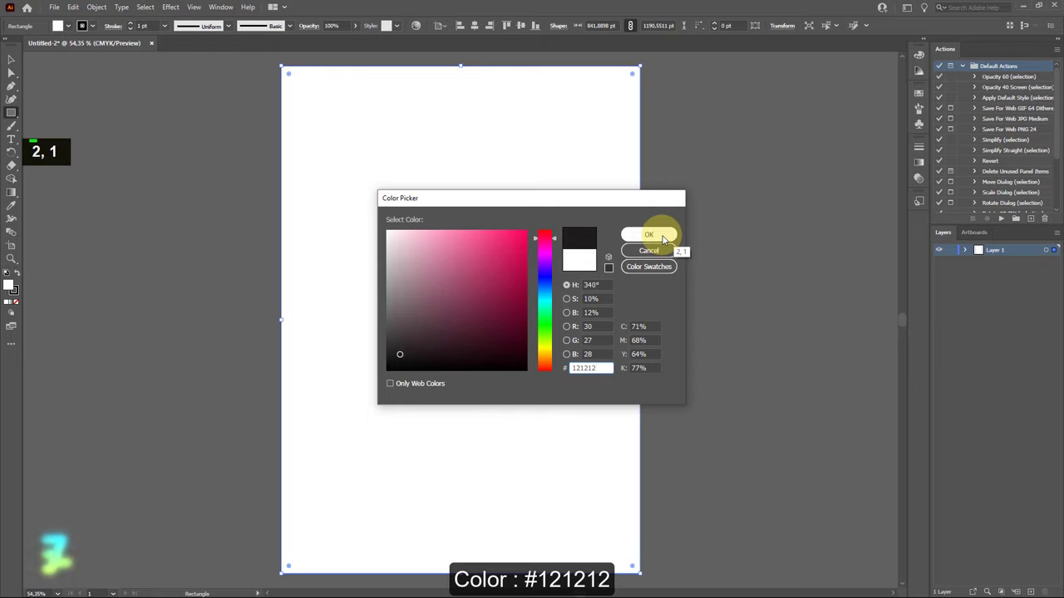
pyautogui.click(648, 236)
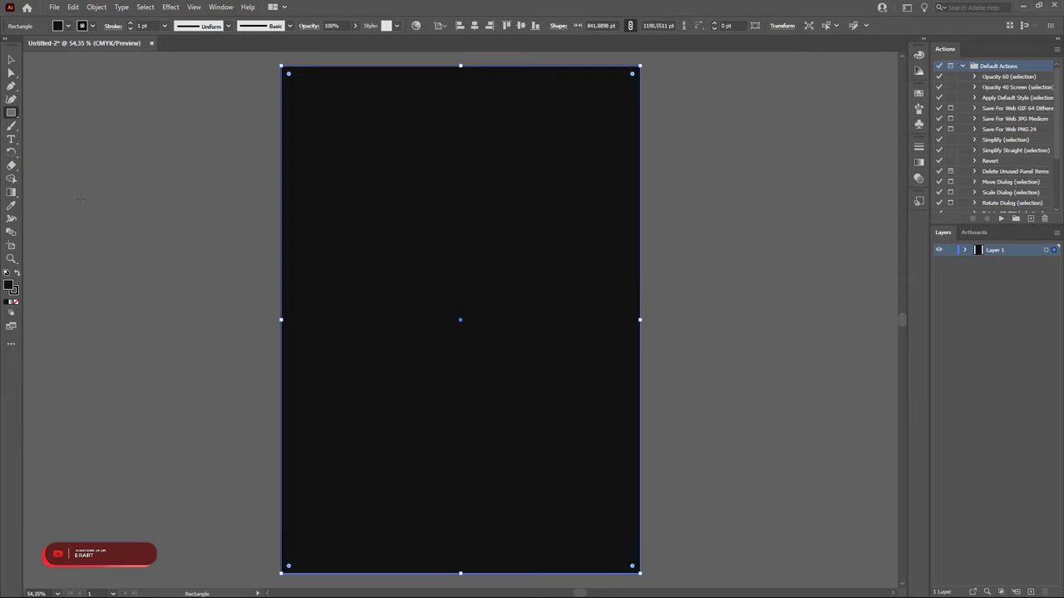
# Type WAVES in capitals on the artboard, select it, and make its fill white
pyautogui.click(12, 141)
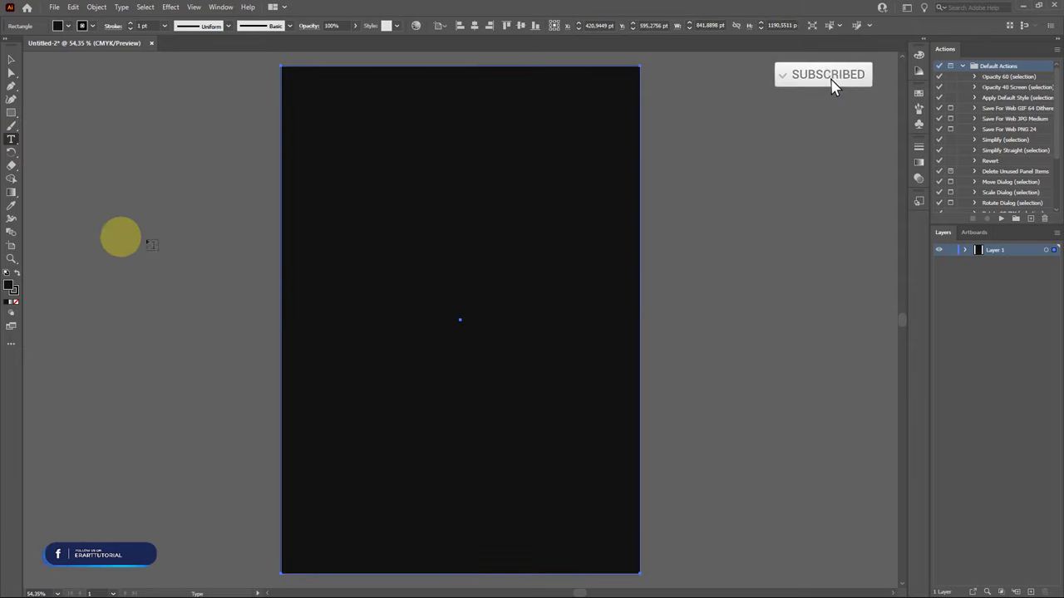
pyautogui.click(366, 236)
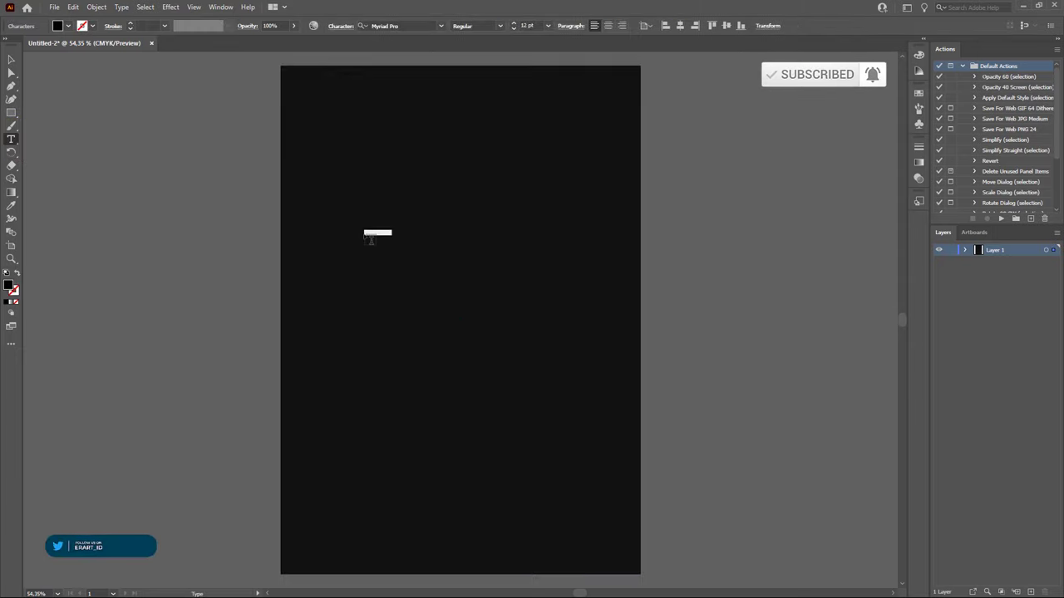
pyautogui.press('capslock')
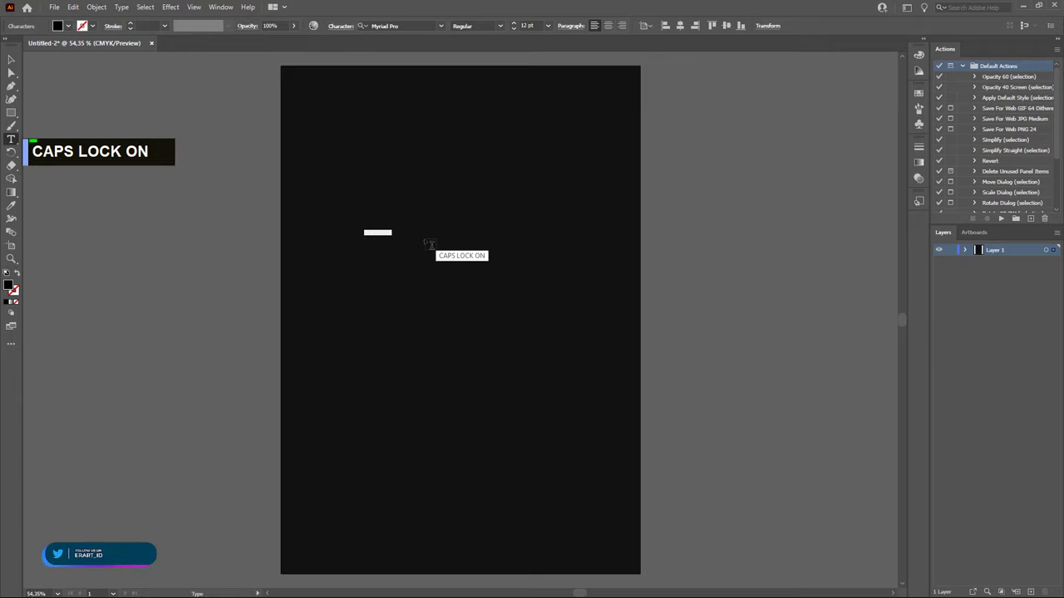
pyautogui.write('W')
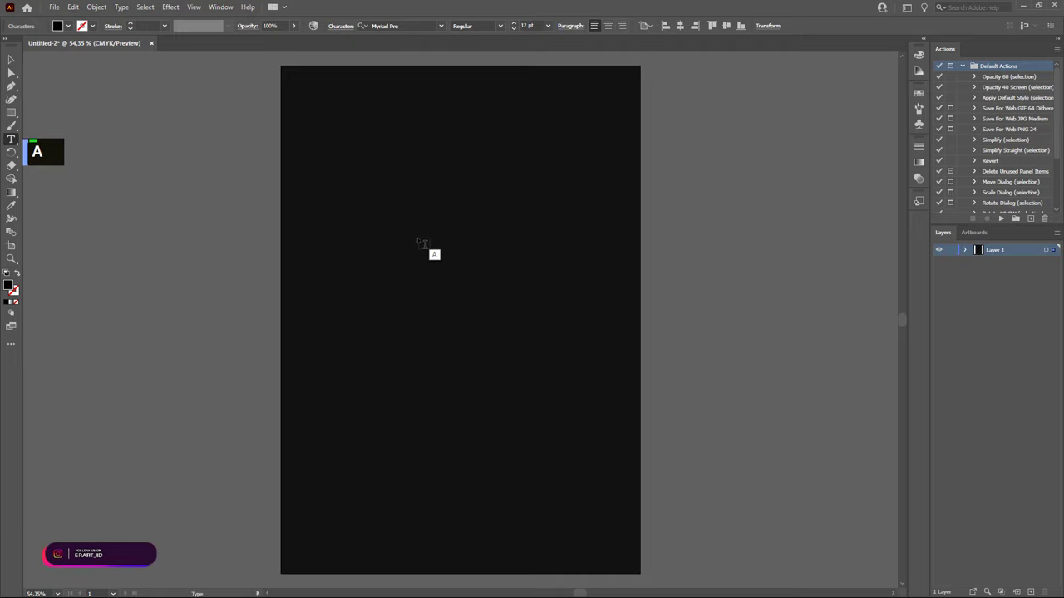
pyautogui.hotkey('ctrl', 'a')
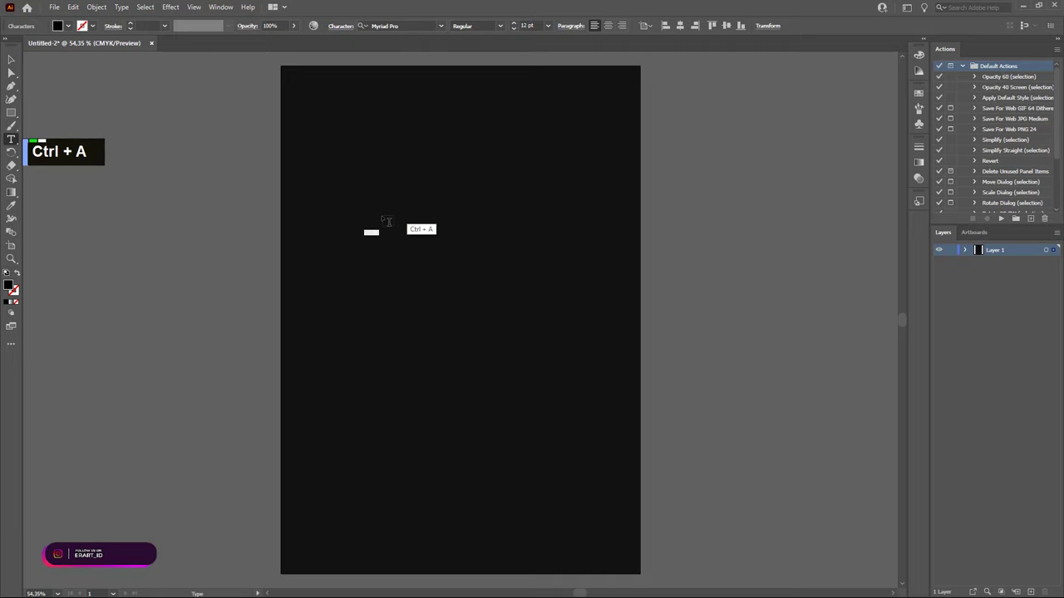
pyautogui.click(69, 28)
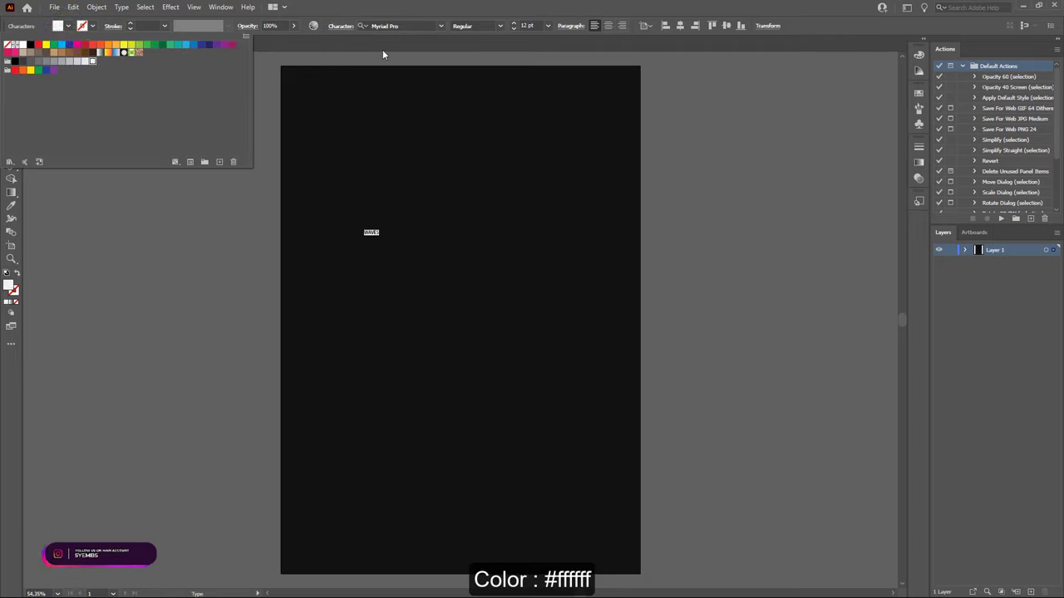
# Set the WAVES text font to Alte Haas Grotesk Bold
pyautogui.press('Escape')
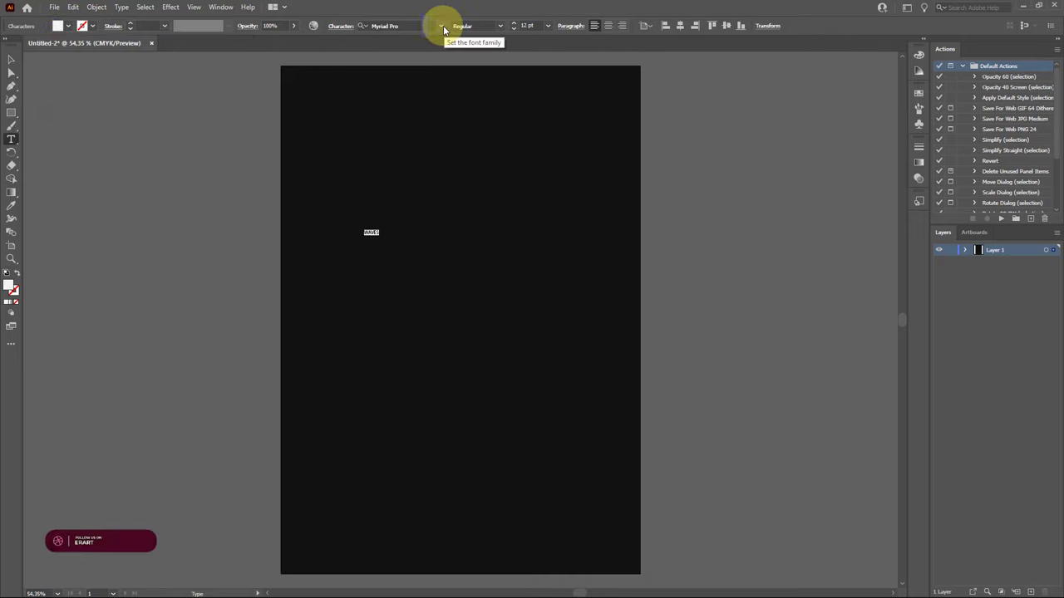
pyautogui.click(442, 27)
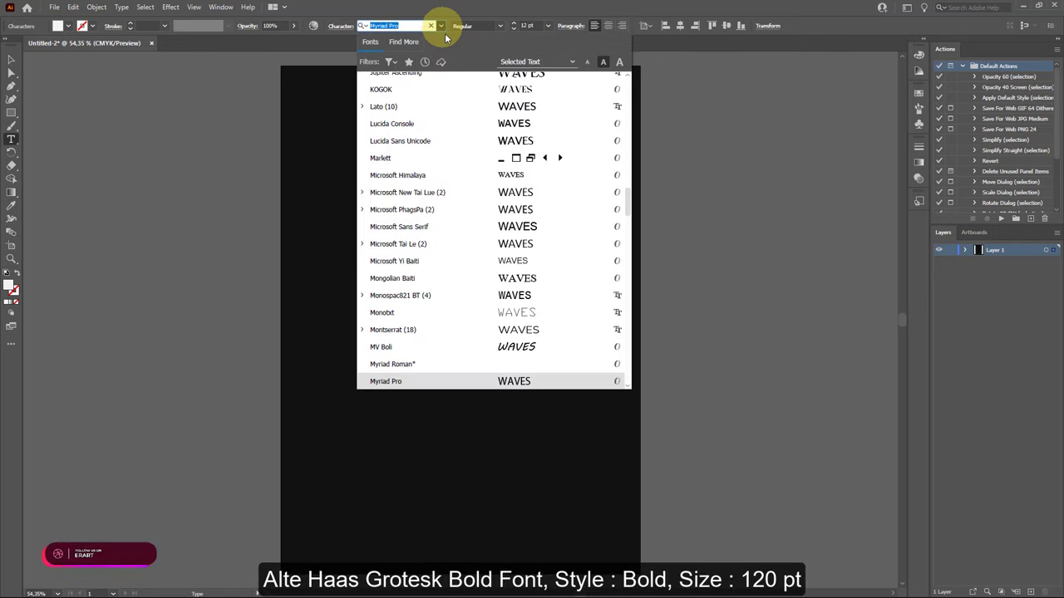
pyautogui.scroll(3, 472, 116)
pyautogui.scroll(4, 475, 125)
pyautogui.scroll(3, 478, 129)
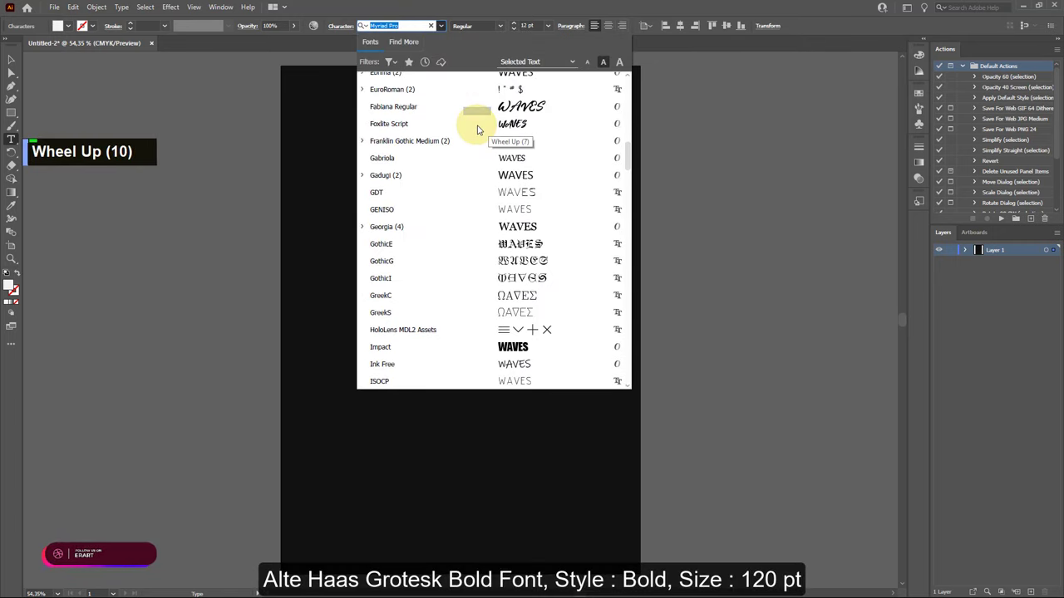
pyautogui.scroll(3, 478, 129)
pyautogui.scroll(4, 478, 129)
pyautogui.scroll(1, 478, 129)
pyautogui.scroll(3, 477, 129)
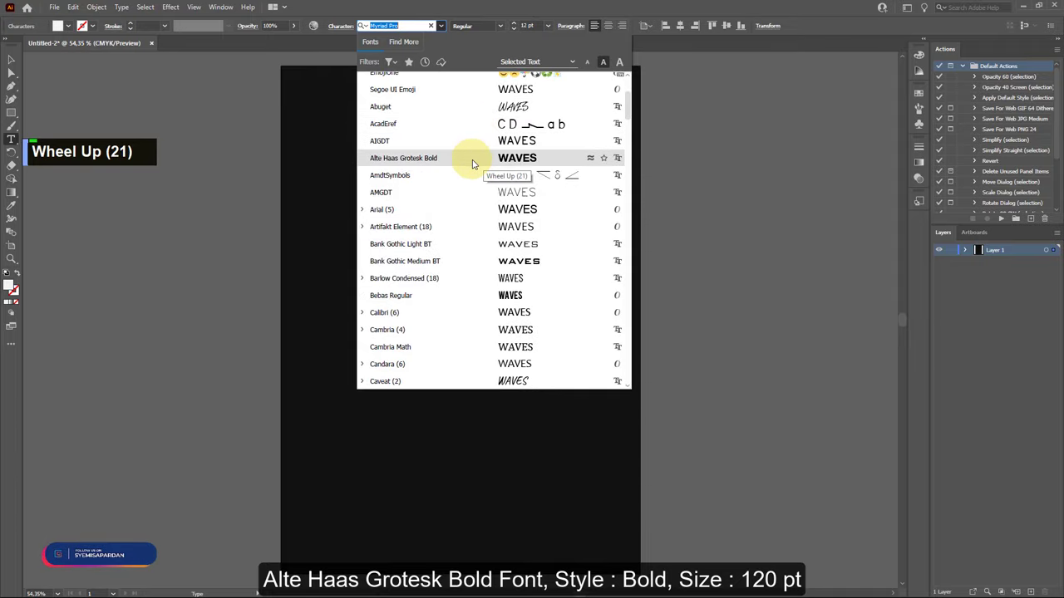
pyautogui.click(472, 159)
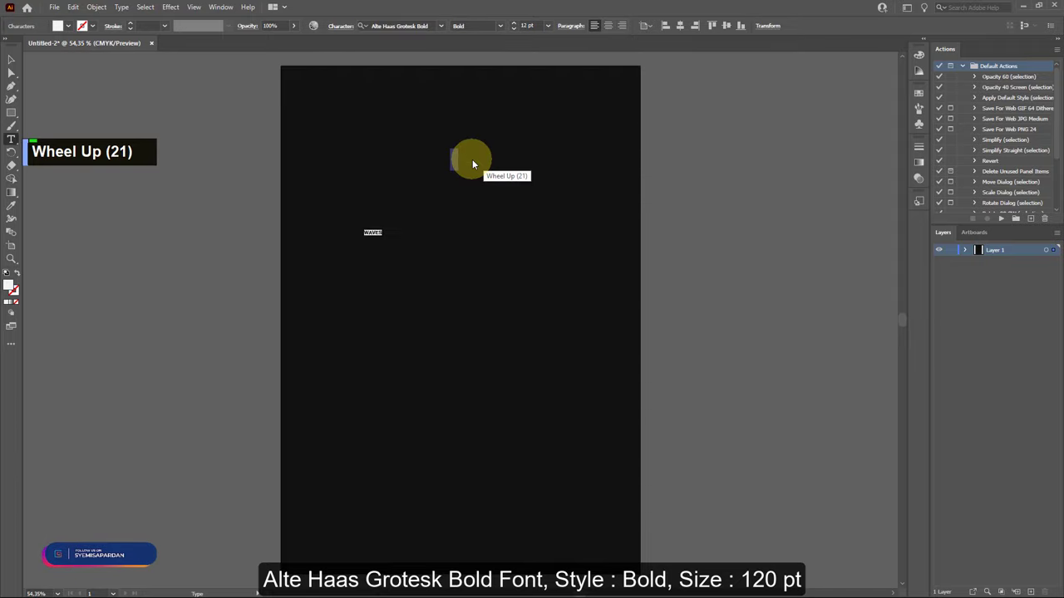
# Set the WAVES font size to 120 pt
pyautogui.click(548, 26)
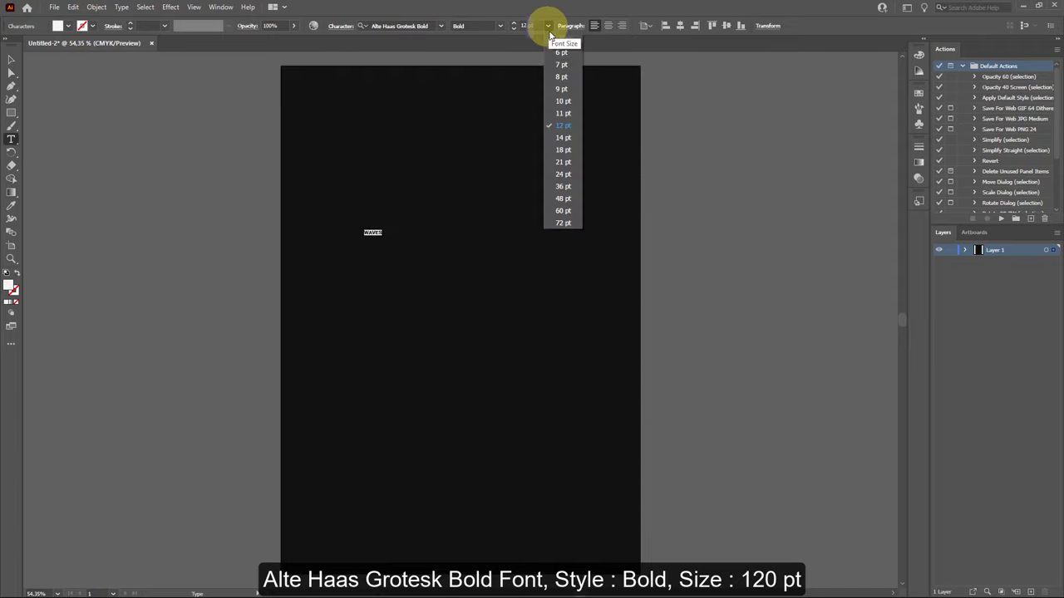
pyautogui.click(563, 222)
pyautogui.click(534, 23)
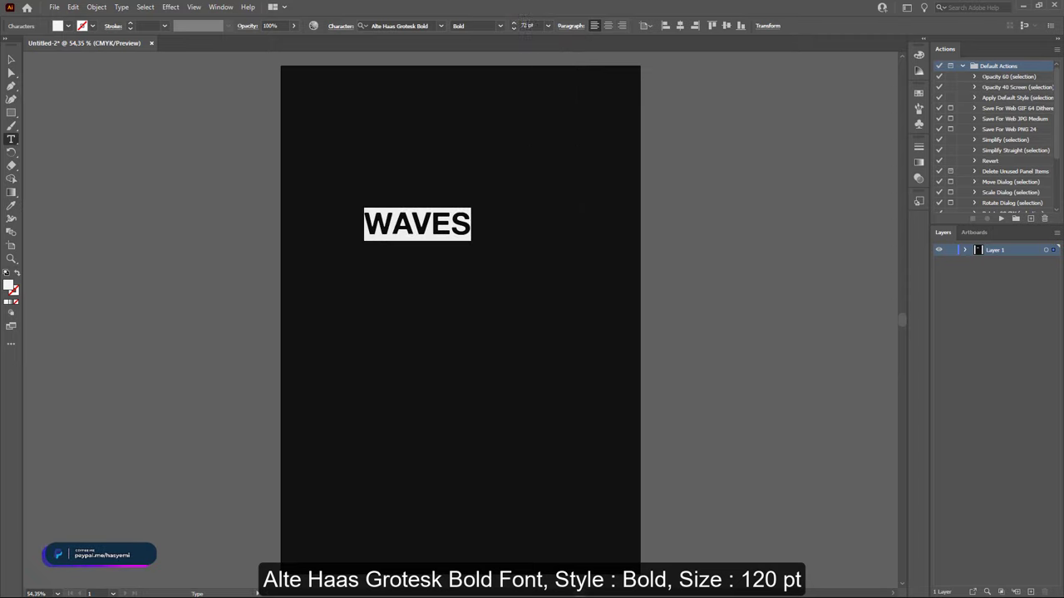
pyautogui.write('120')
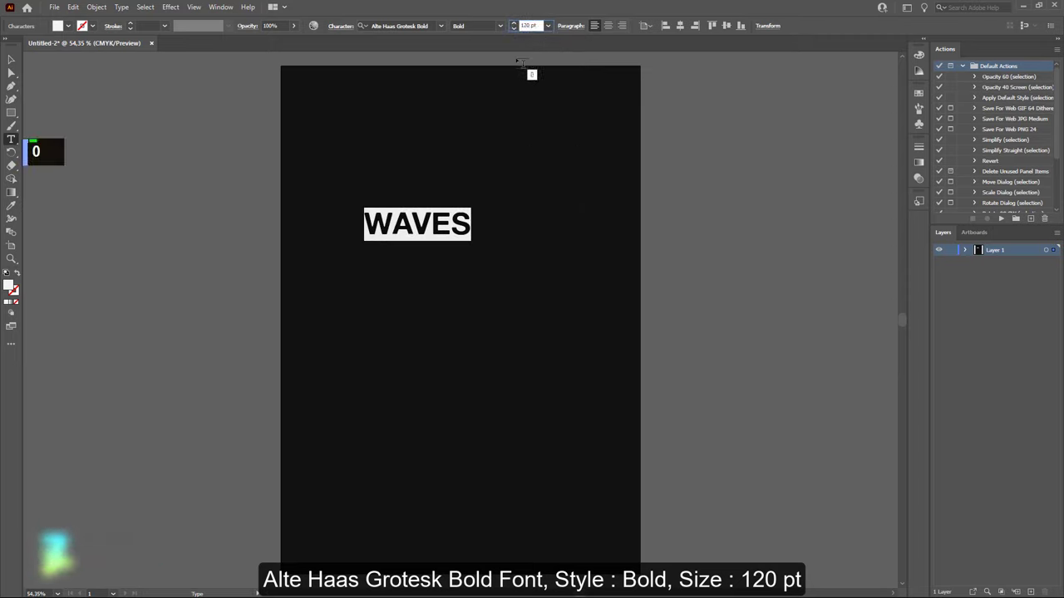
pyautogui.press('Return')
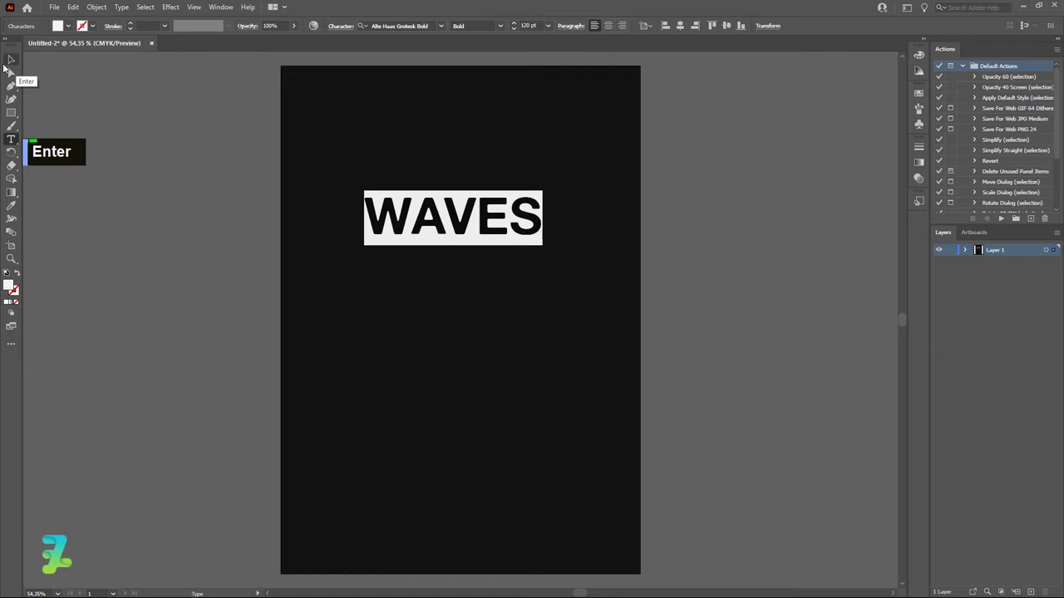
# Centre WAVES on the artboard, then move it straight up near the top
pyautogui.click(10, 60)
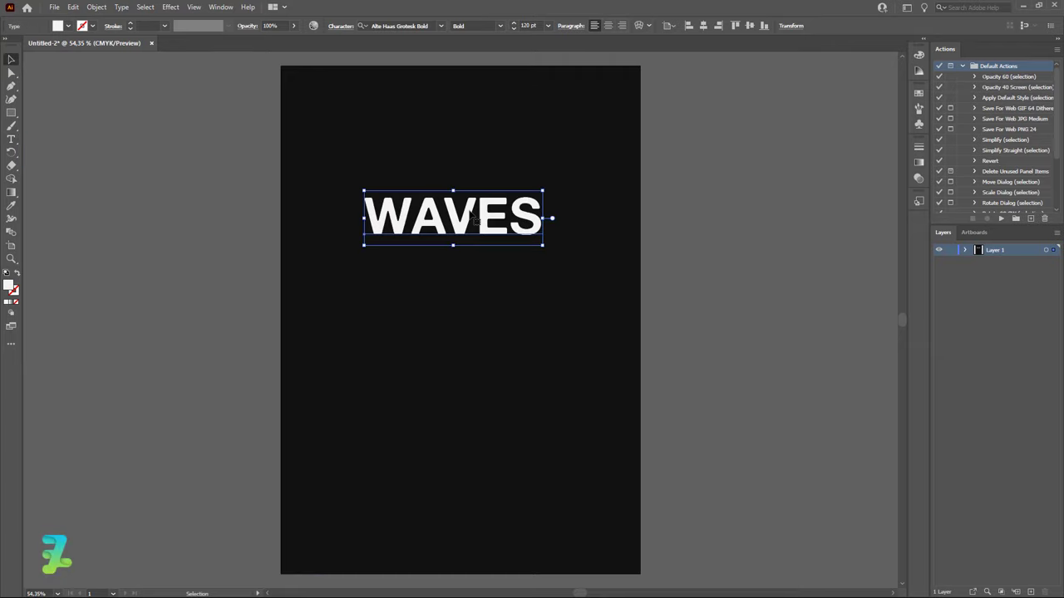
pyautogui.moveTo(474, 219); pyautogui.dragTo(486, 222)
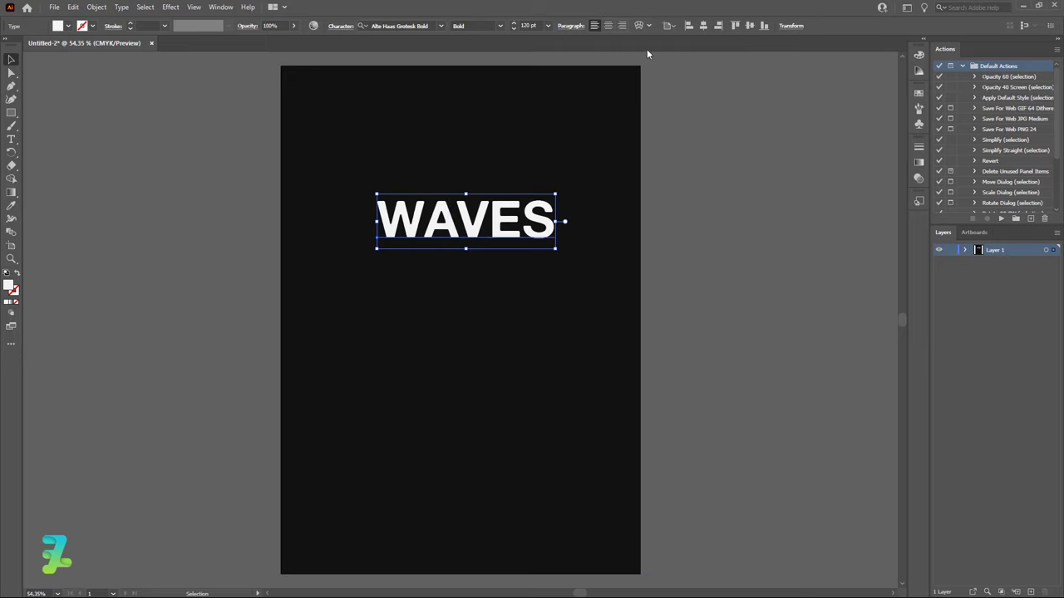
pyautogui.click(706, 27)
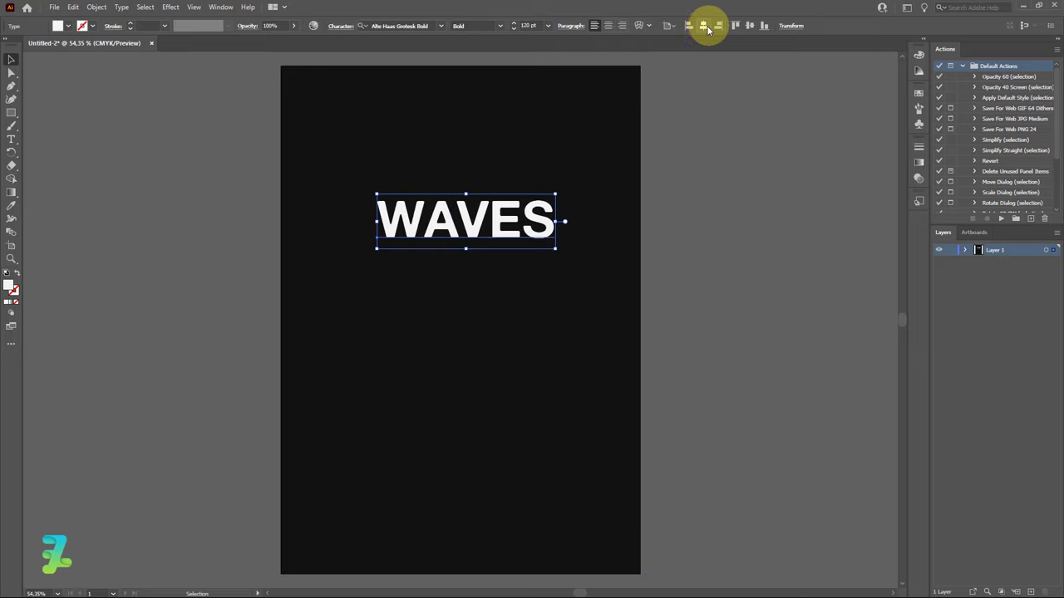
pyautogui.click(750, 26)
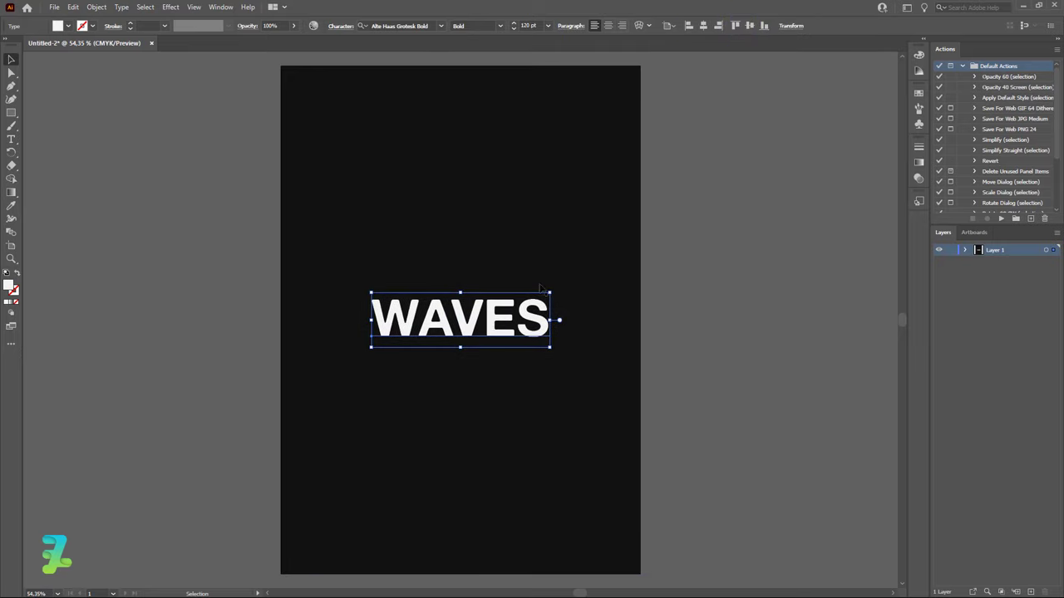
pyautogui.click(967, 251)
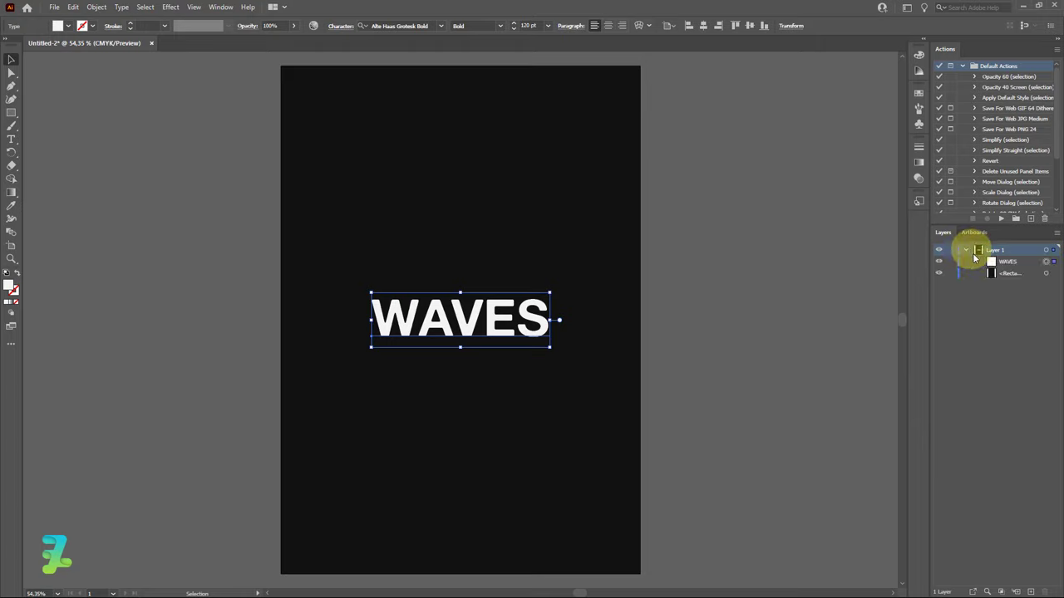
pyautogui.click(1021, 262)
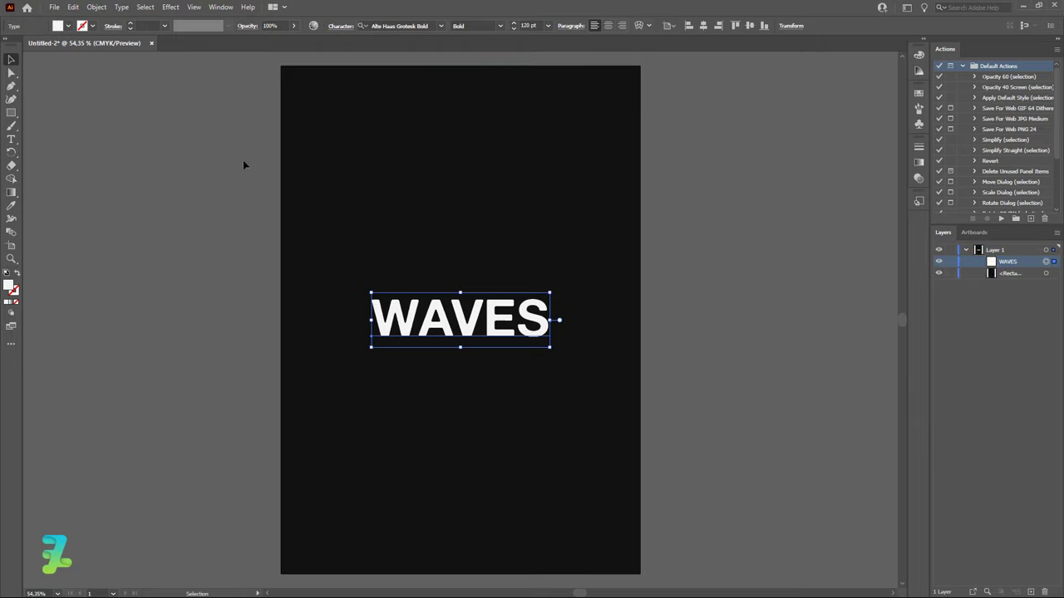
pyautogui.moveTo(477, 322); pyautogui.dragTo(477, 229)
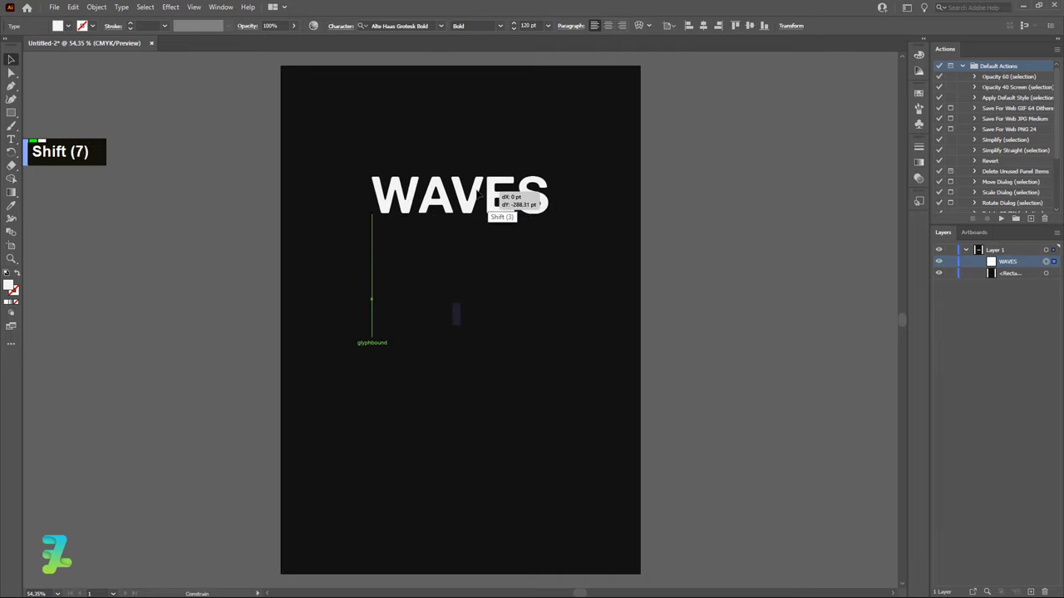
pyautogui.moveTo(476, 227); pyautogui.dragTo(476, 188)
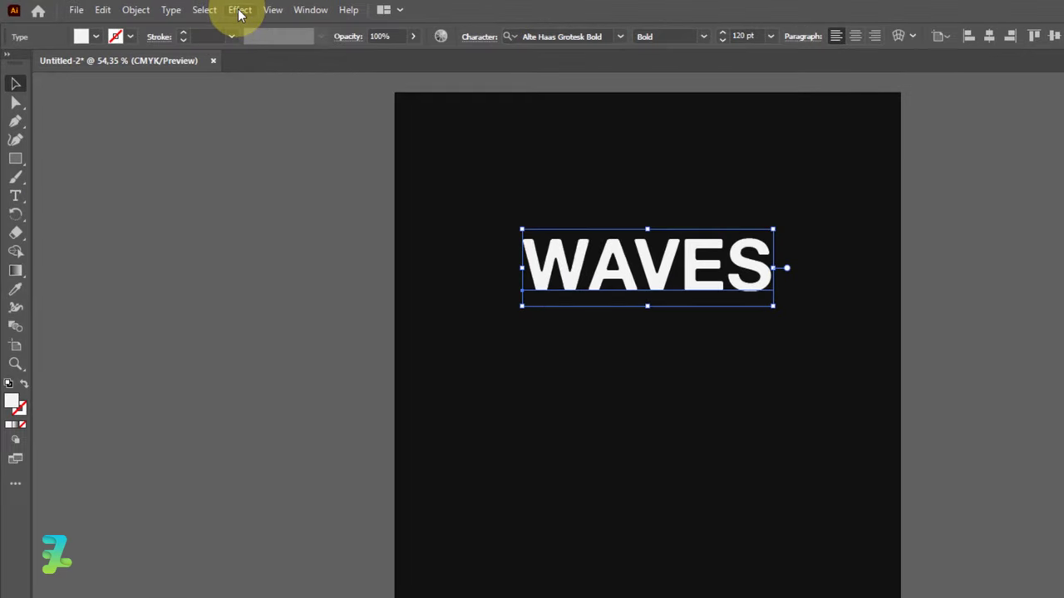
# Add a previewed Transform effect to WAVES, starting with 5 copies shifted downward
pyautogui.click(239, 10)
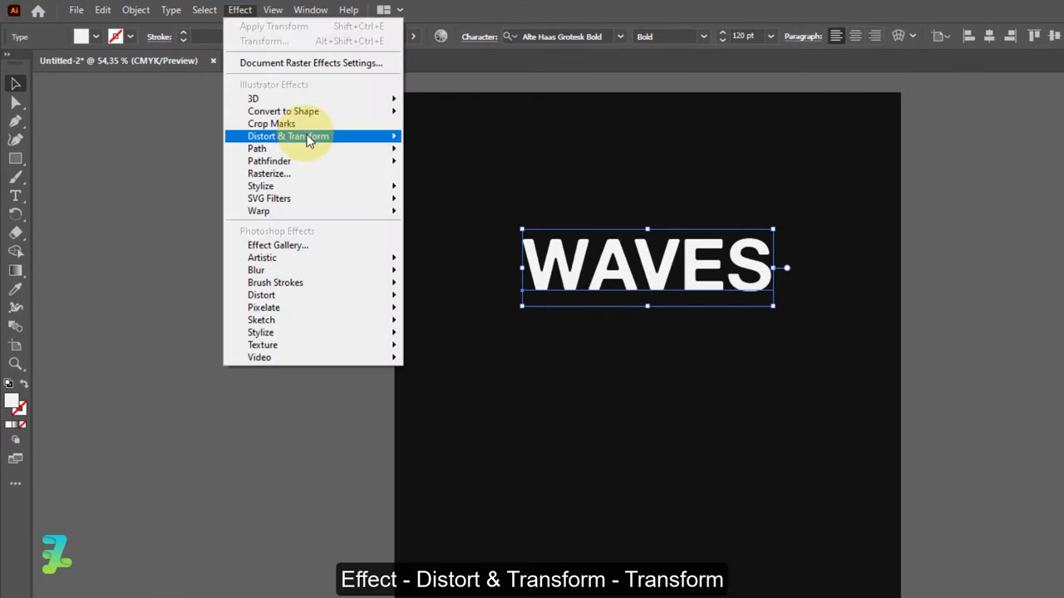
pyautogui.moveTo(288, 136)
pyautogui.click(480, 189)
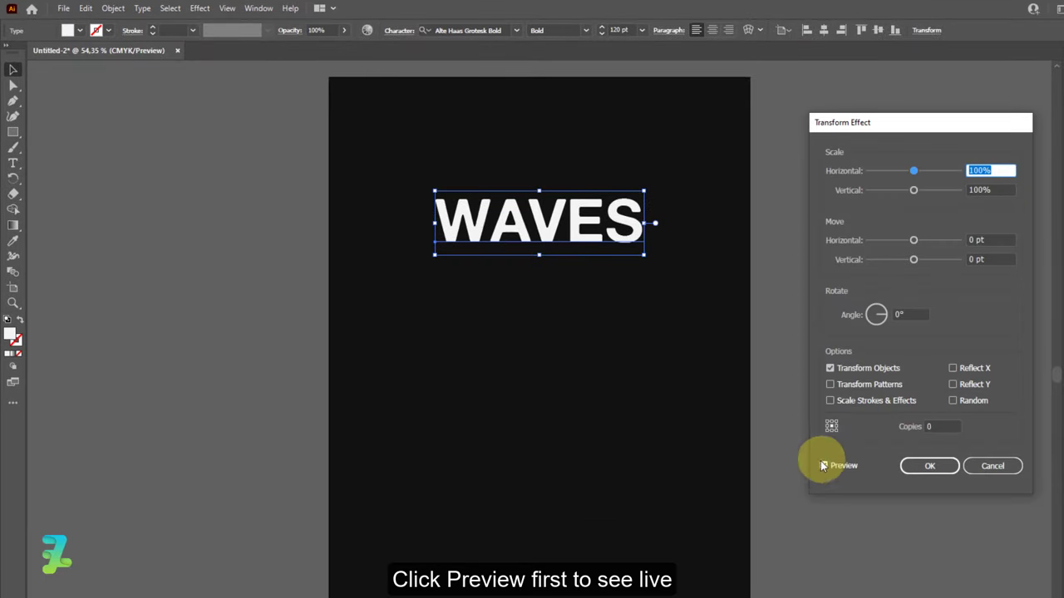
pyautogui.click(823, 467)
pyautogui.doubleClick(943, 427)
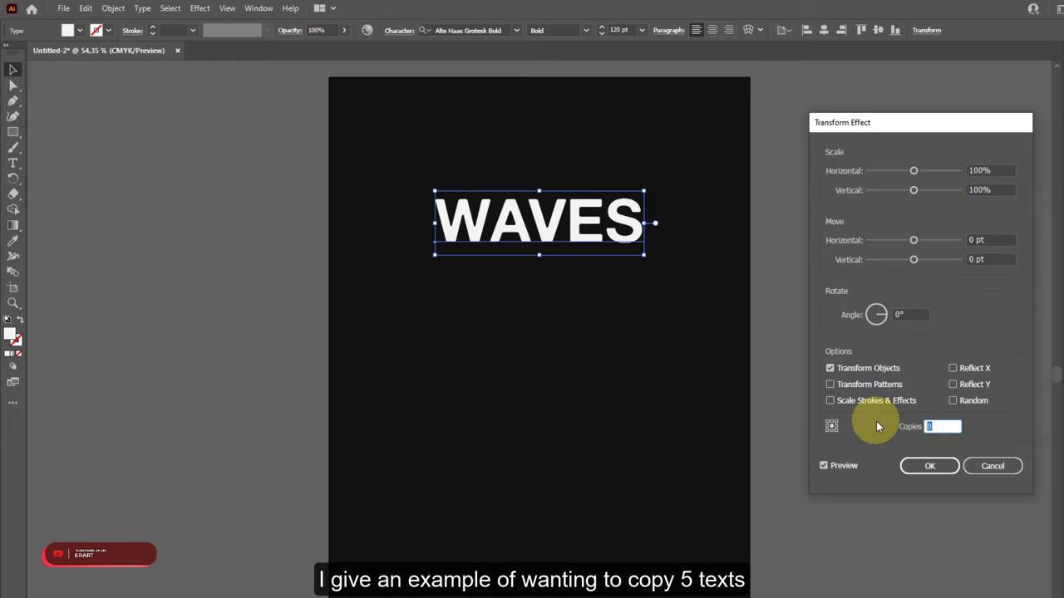
pyautogui.write('5')
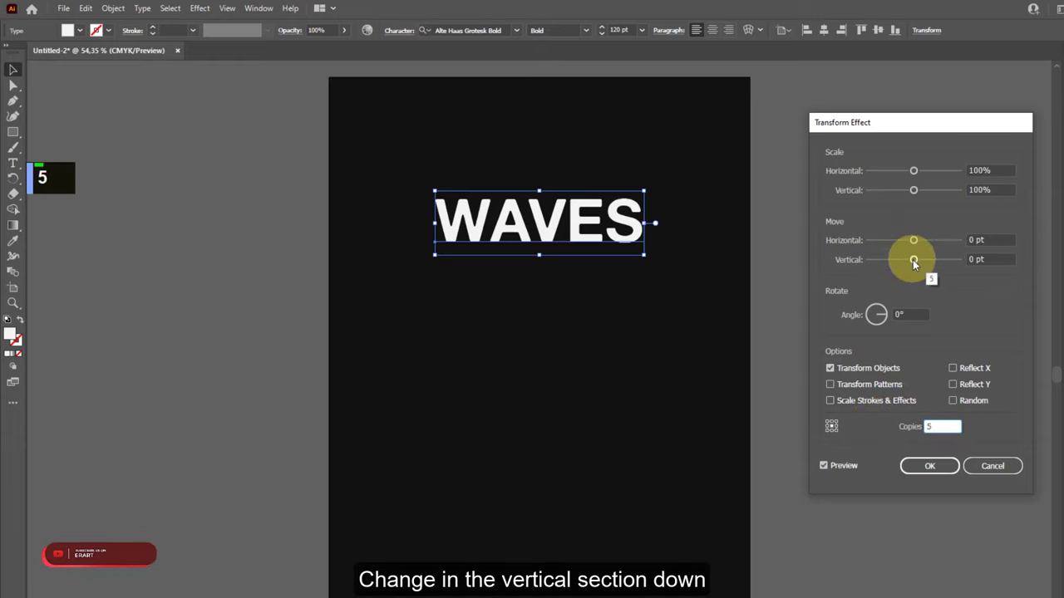
pyautogui.moveTo(913, 259); pyautogui.dragTo(952, 266)
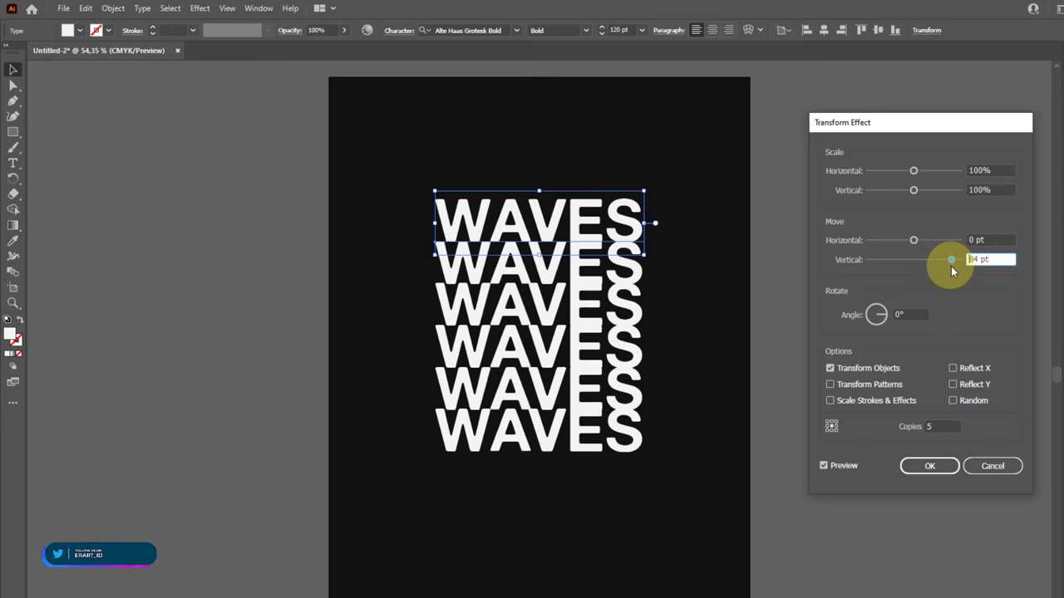
# Set the Transform to 4 copies moved 95 pt vertically and apply it
pyautogui.click(933, 426)
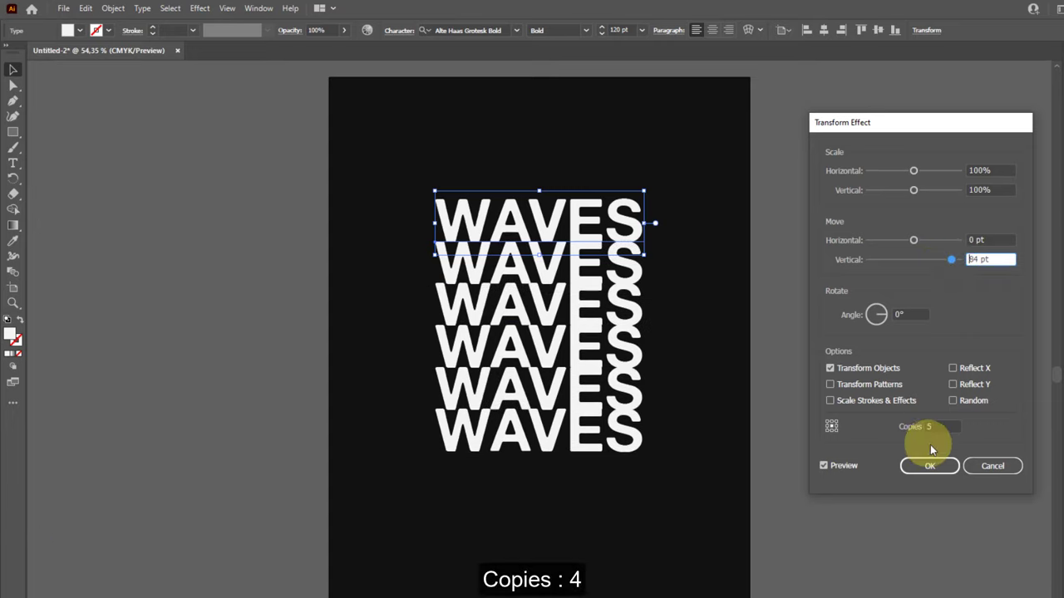
pyautogui.write('4')
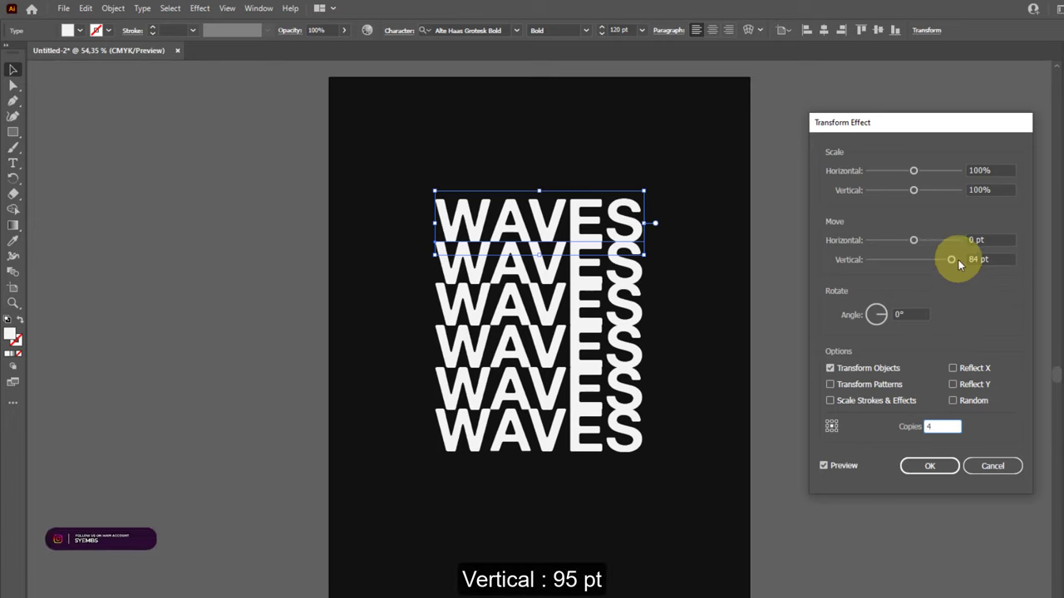
pyautogui.moveTo(951, 259); pyautogui.dragTo(955, 259)
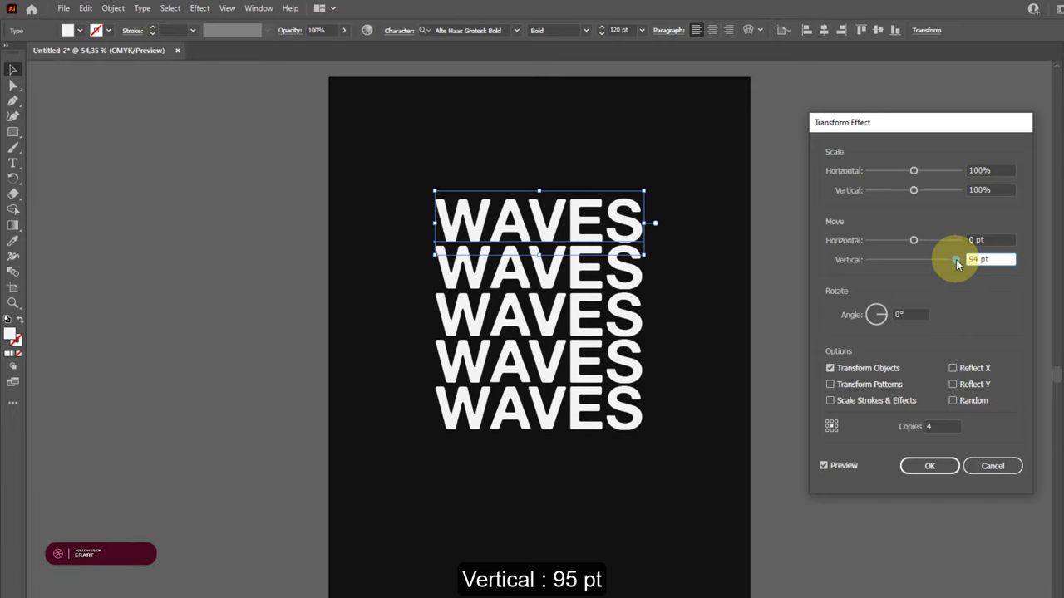
pyautogui.click(976, 259)
pyautogui.write('5')
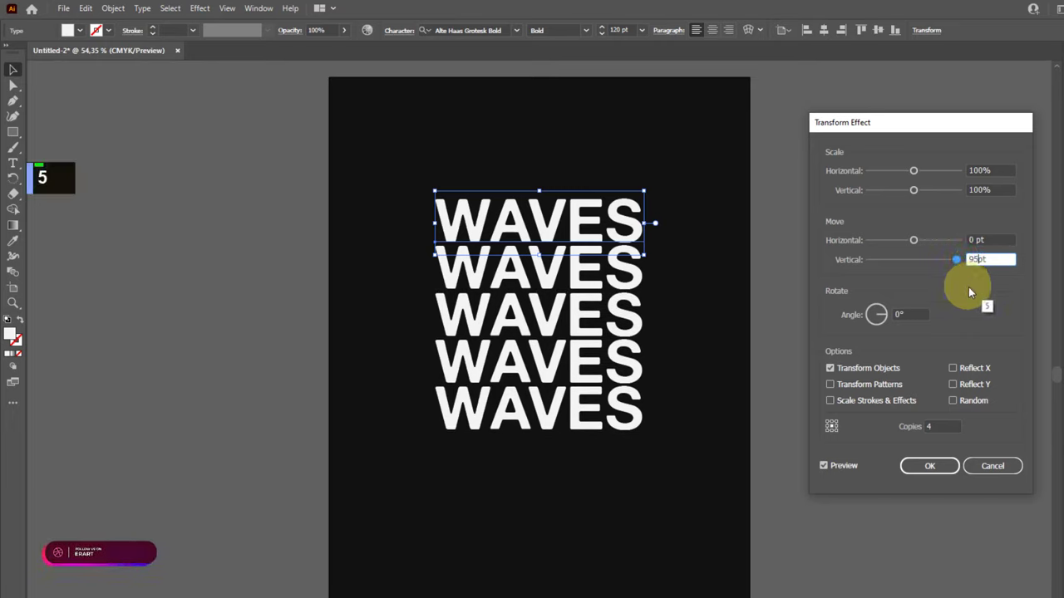
pyautogui.doubleClick(1010, 259)
pyautogui.click(1004, 241)
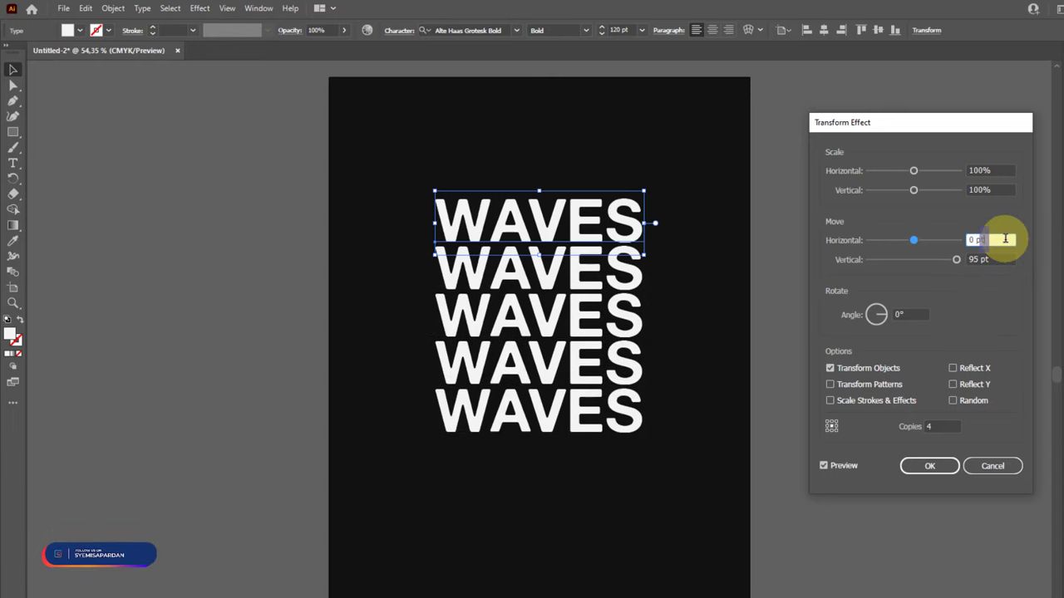
pyautogui.click(928, 467)
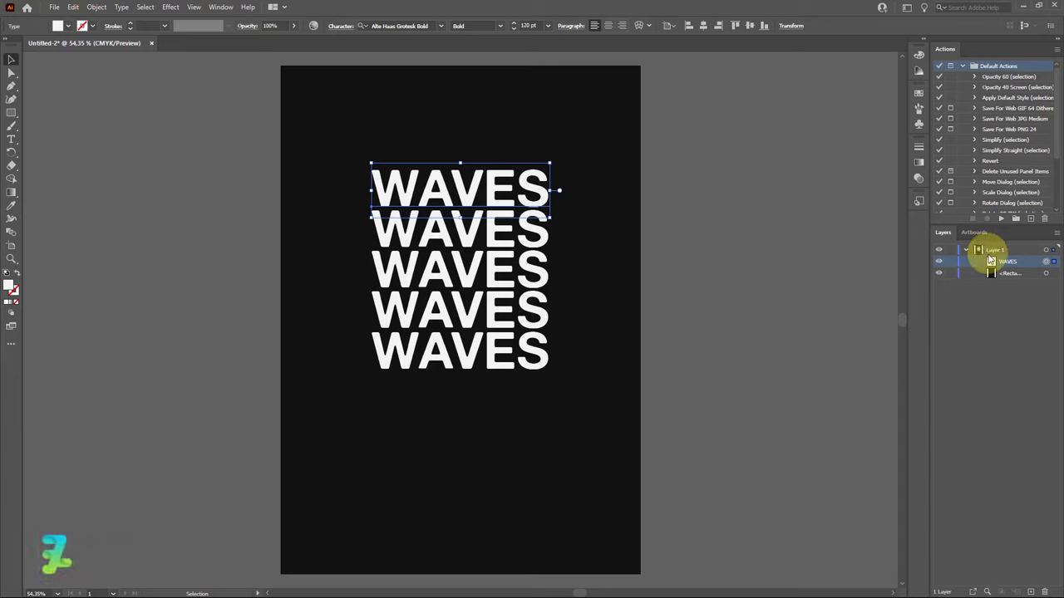
# Duplicate the WAVES text object in Layers and select the upper copy
pyautogui.keyDown('alt'); pyautogui.click(1031, 265); pyautogui.keyUp('alt')
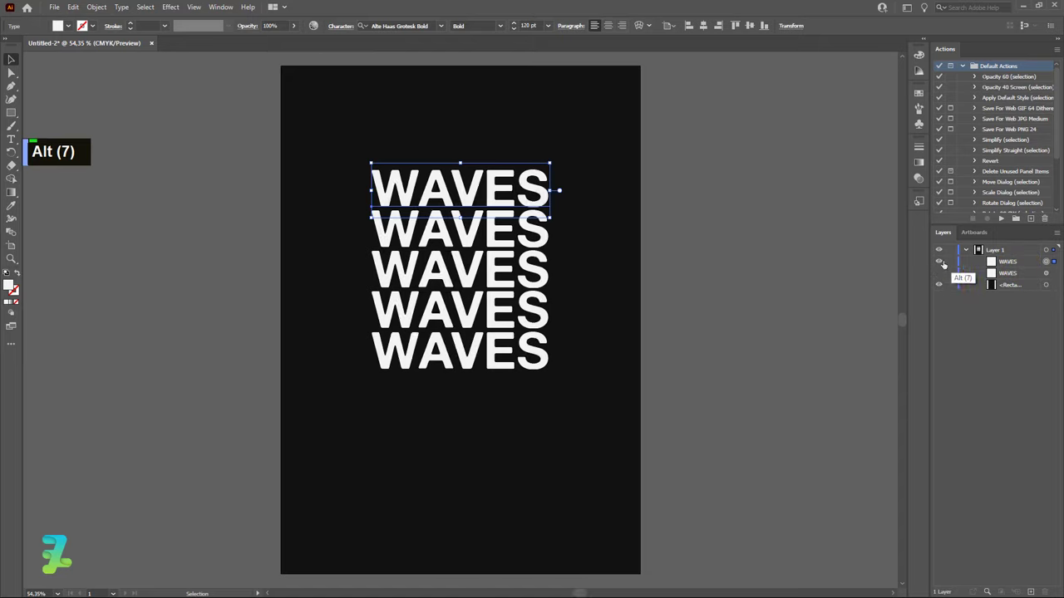
pyautogui.click(1027, 264)
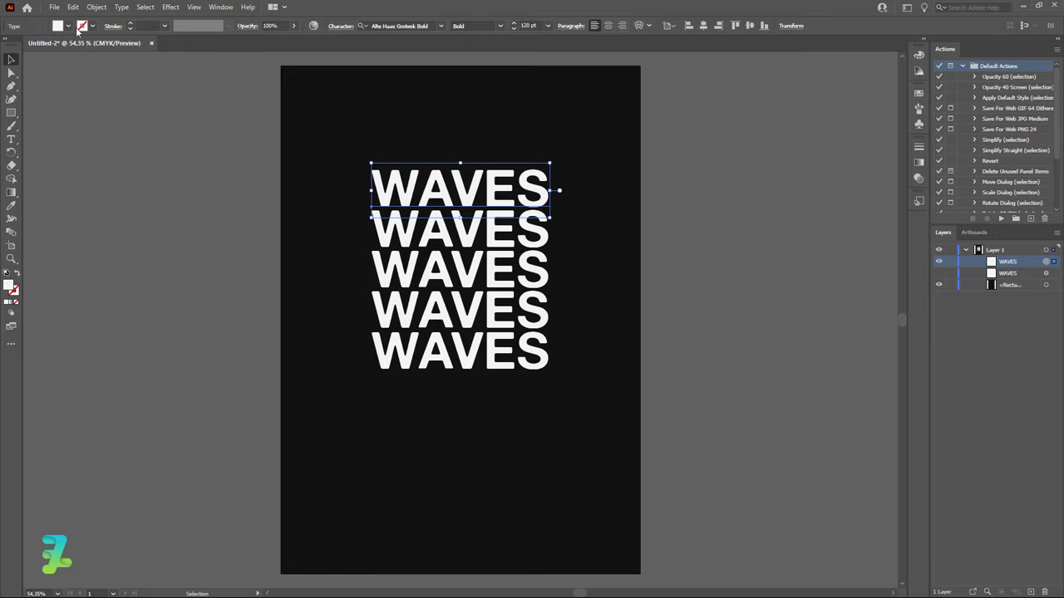
pyautogui.click(97, 7)
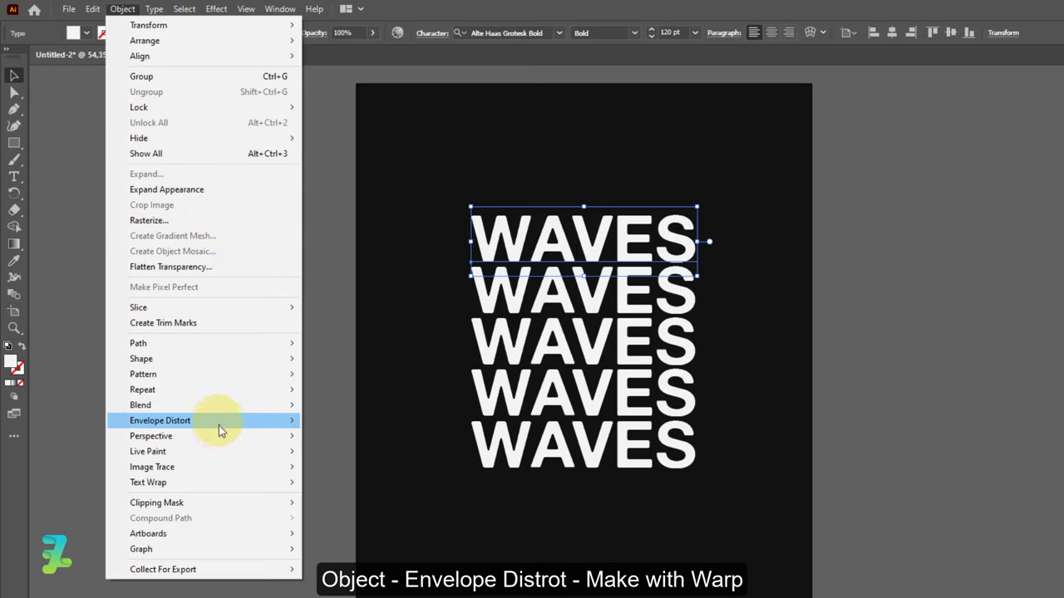
pyautogui.moveTo(159, 421)
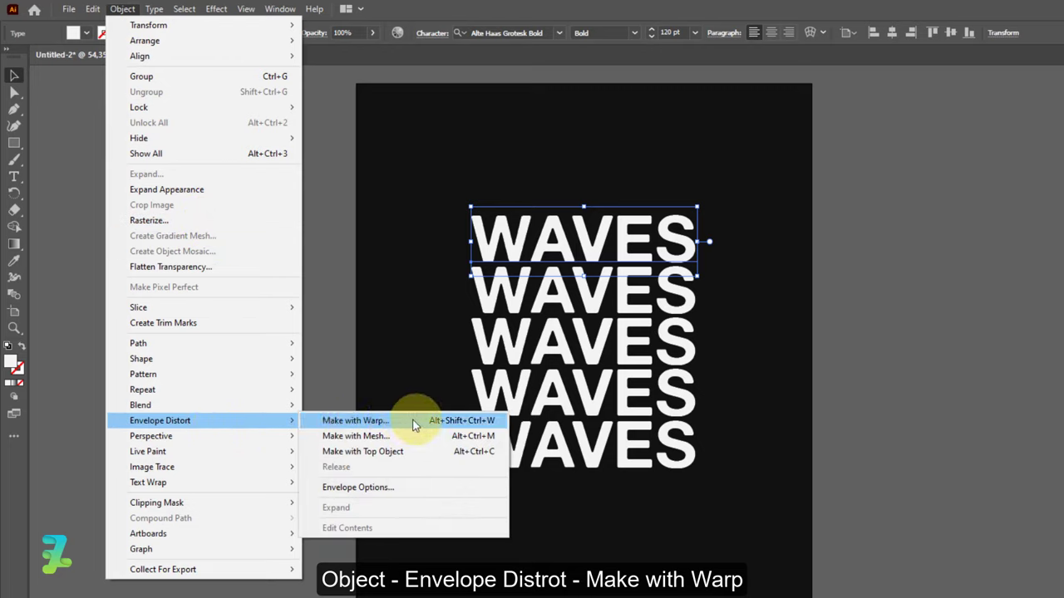
# Warp the top WAVES copy with a Wave-style envelope at 65% bend
pyautogui.click(402, 417)
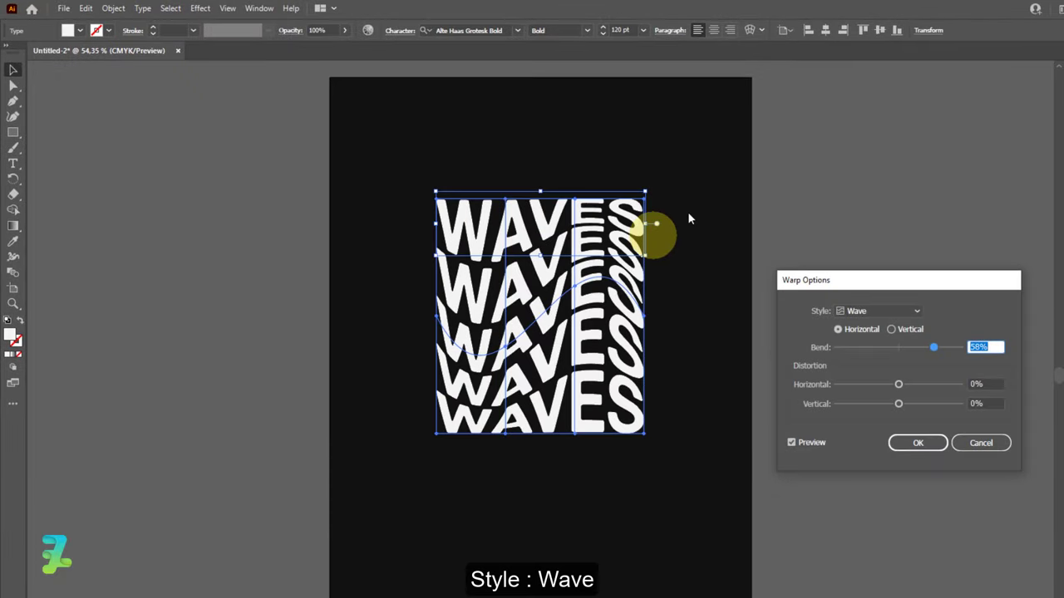
pyautogui.click(888, 314)
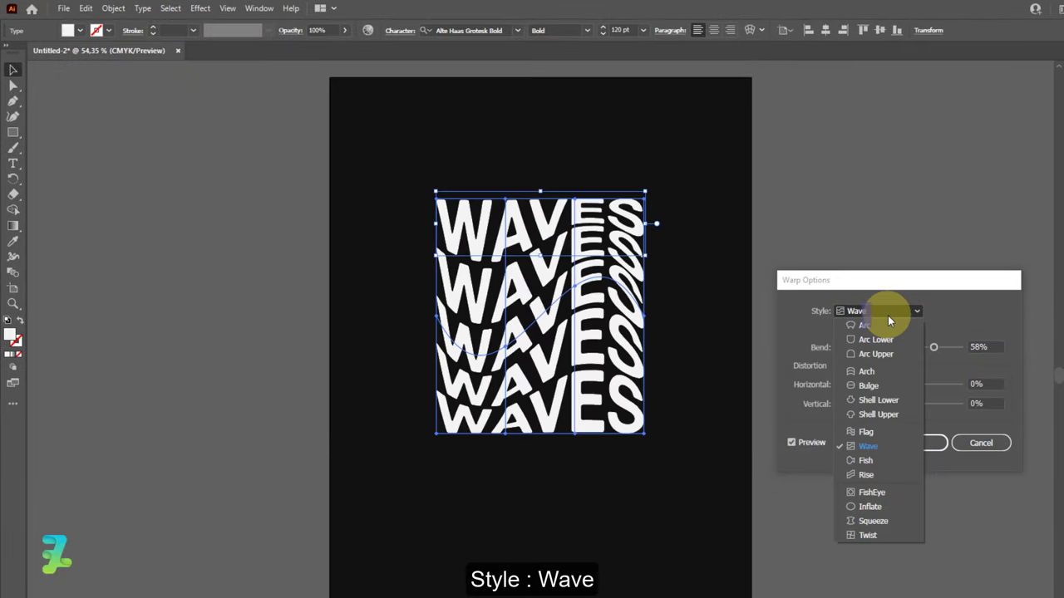
pyautogui.click(872, 449)
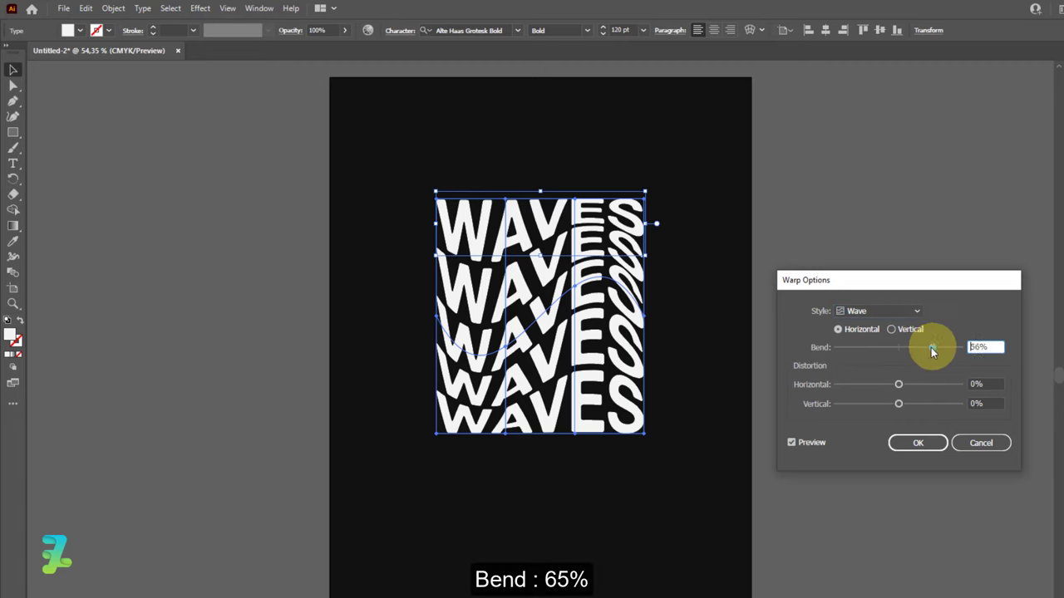
pyautogui.moveTo(932, 347)
pyautogui.mouseDown()
pyautogui.moveTo(910, 348)
pyautogui.moveTo(954, 356)
pyautogui.moveTo(939, 345)
pyautogui.mouseUp()
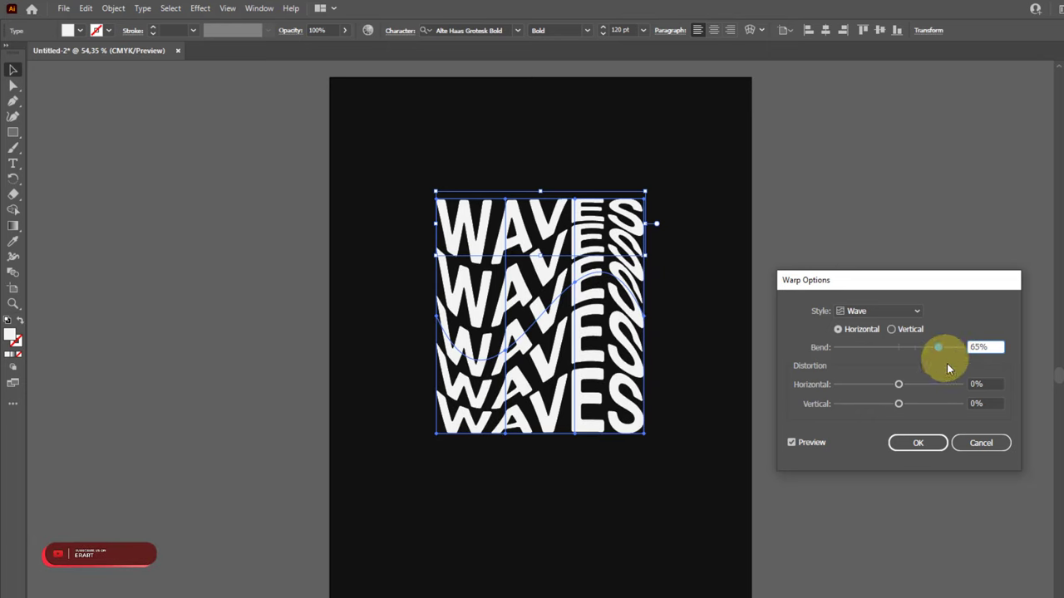
pyautogui.click(923, 443)
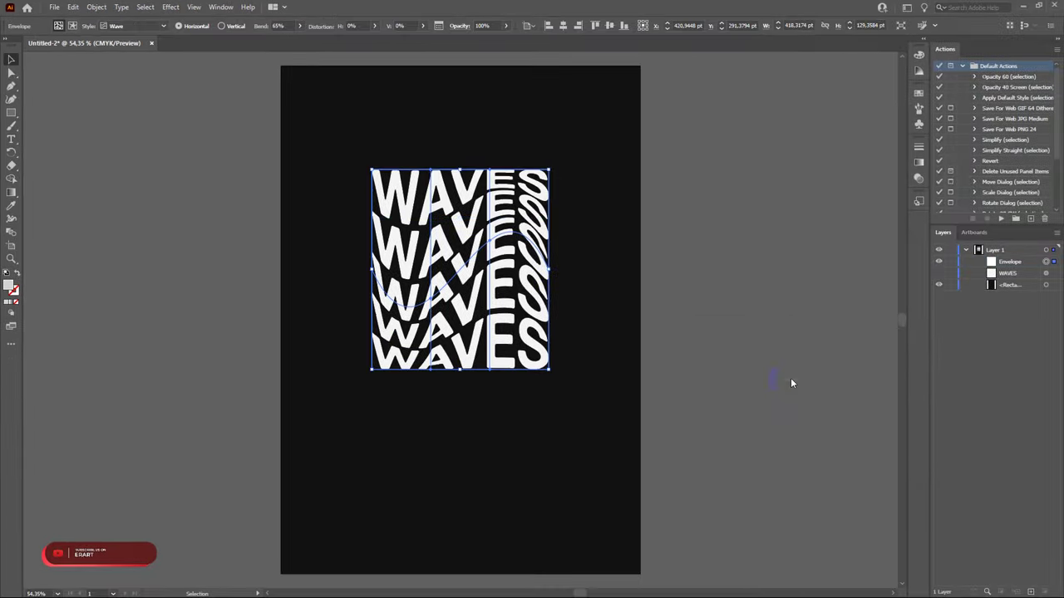
# Hide the wave-warped copy, then show and select the plain WAVES text
pyautogui.click(940, 263)
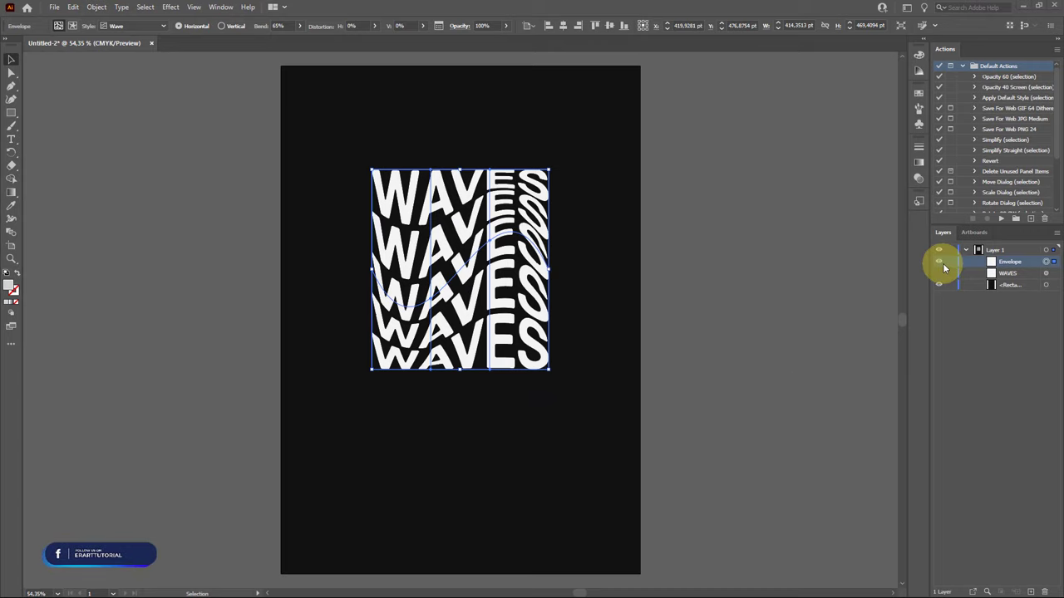
pyautogui.click(939, 262)
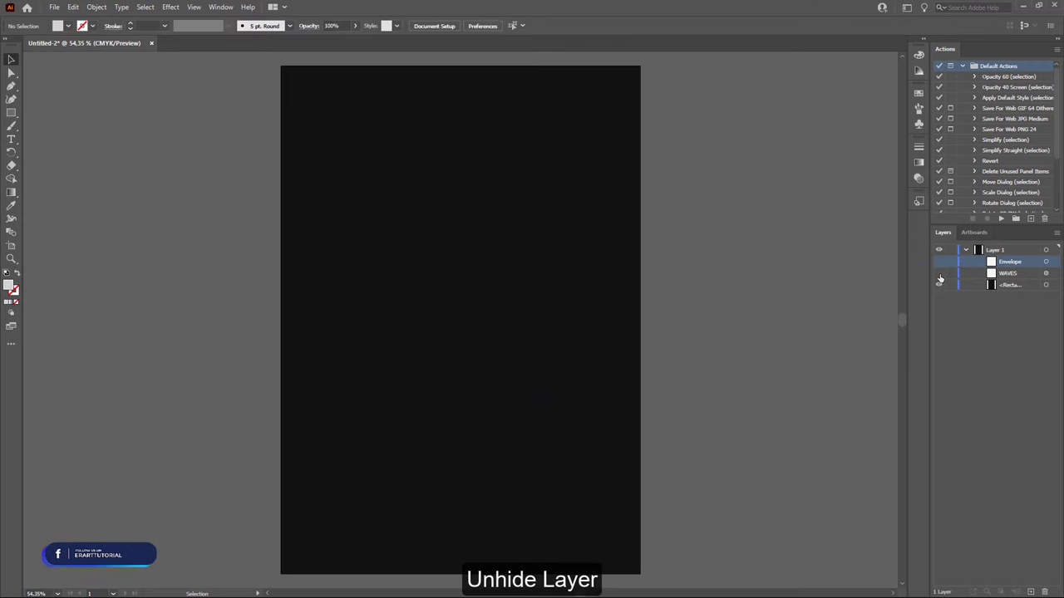
pyautogui.click(939, 273)
pyautogui.click(1045, 273)
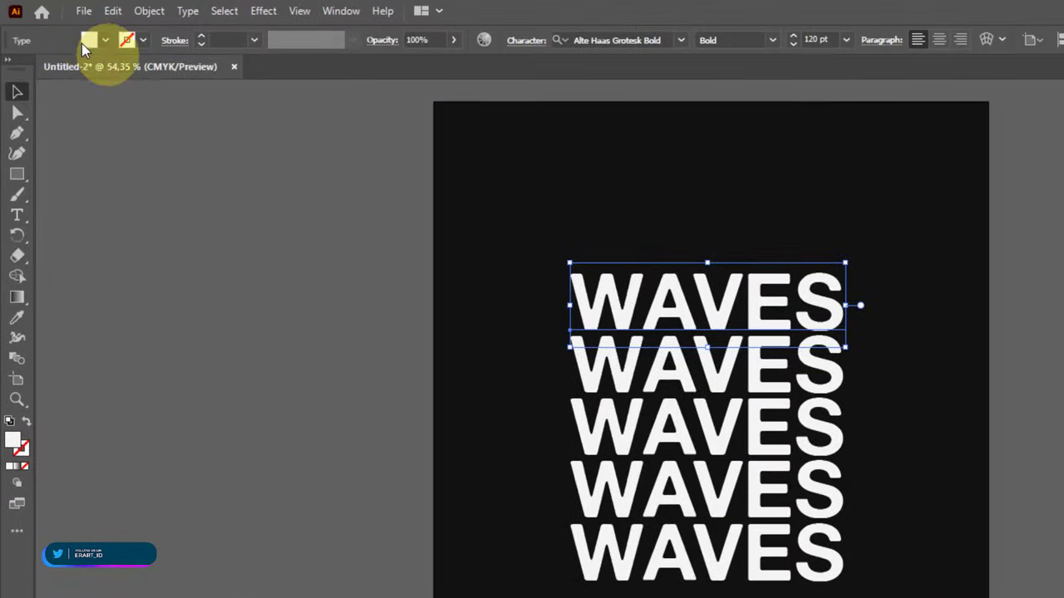
# Give the plain WAVES text no fill and a 2 pt white stroke
pyautogui.click(100, 43)
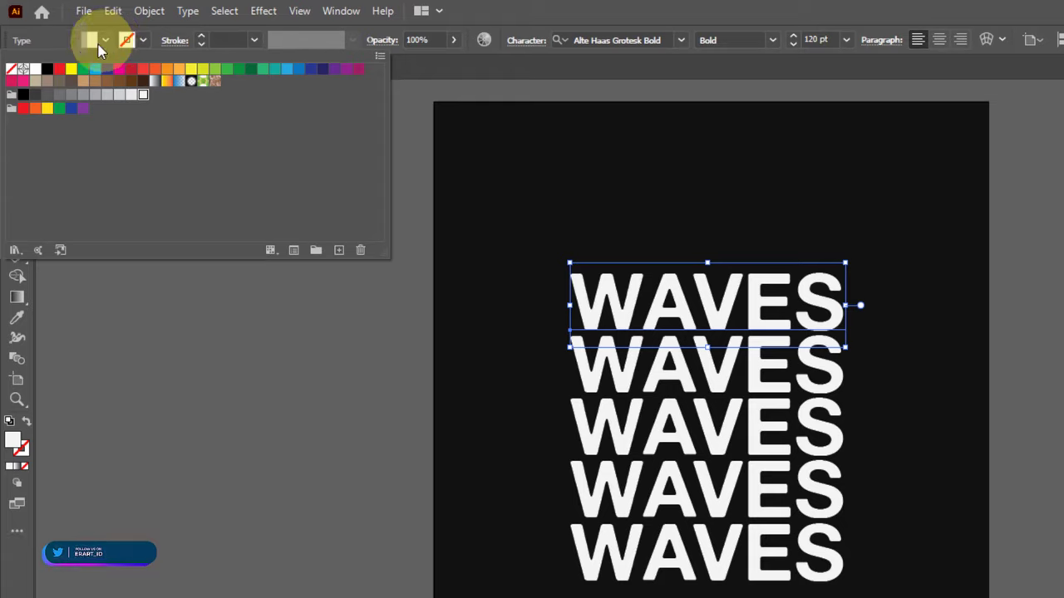
pyautogui.click(11, 68)
pyautogui.click(143, 41)
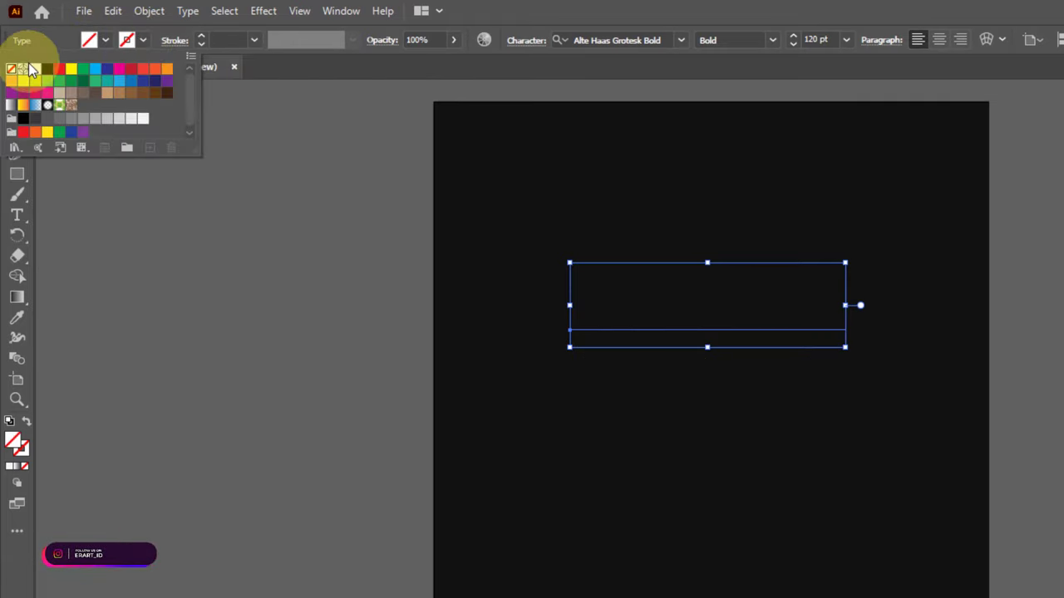
pyautogui.click(34, 69)
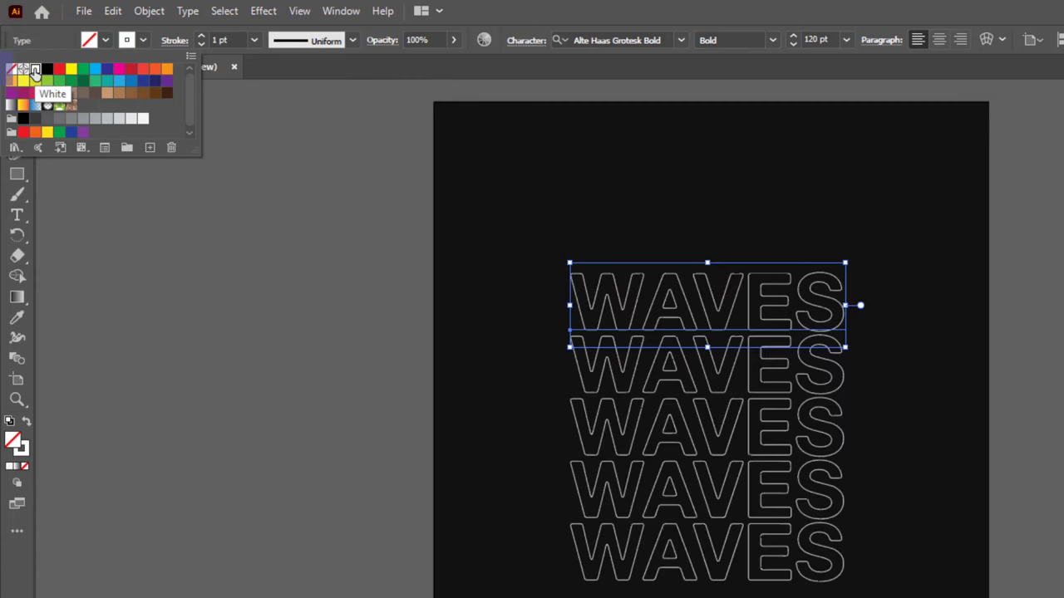
pyautogui.click(255, 41)
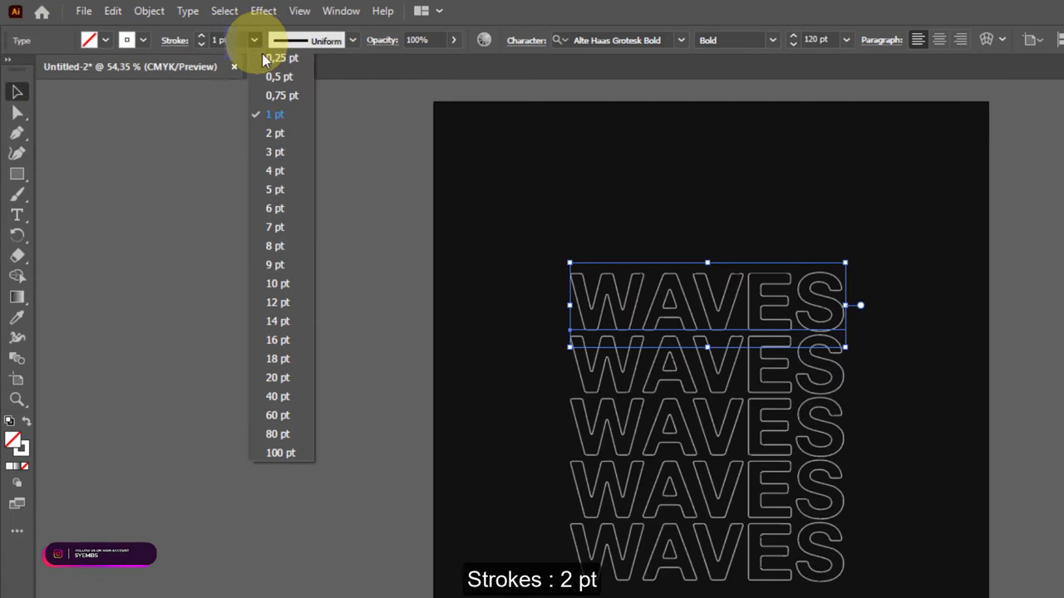
pyautogui.click(280, 157)
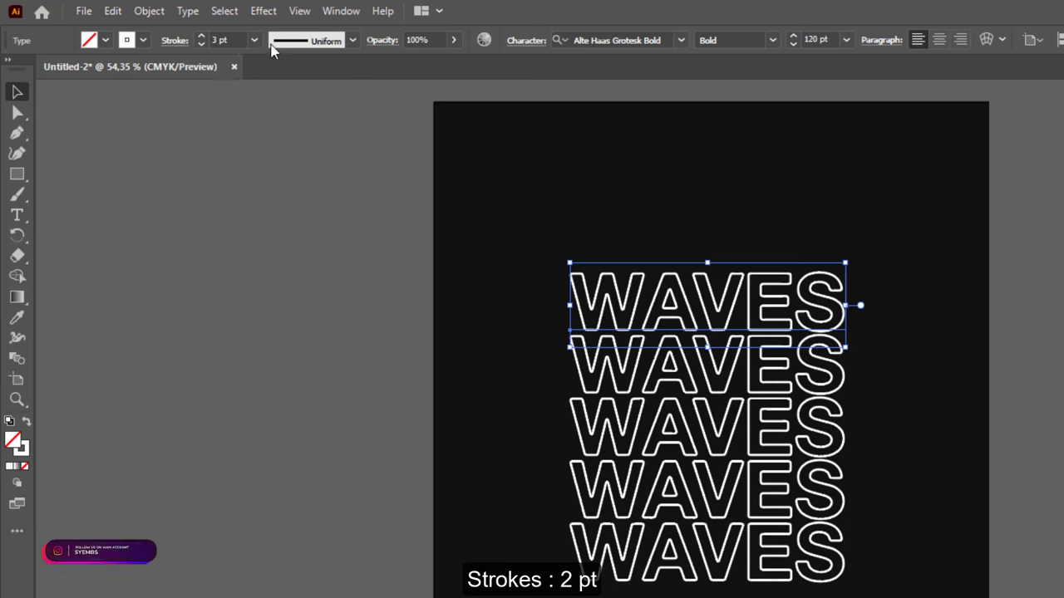
pyautogui.click(255, 40)
pyautogui.click(270, 134)
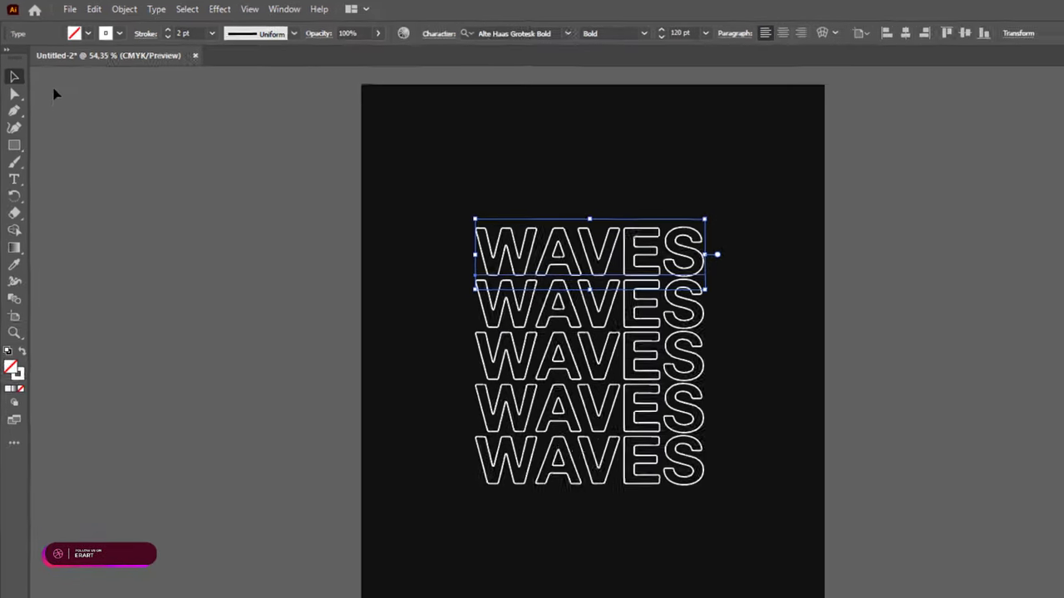
# Start a warp envelope on the outlined text, trying different Wave bends and orientations
pyautogui.click(116, 9)
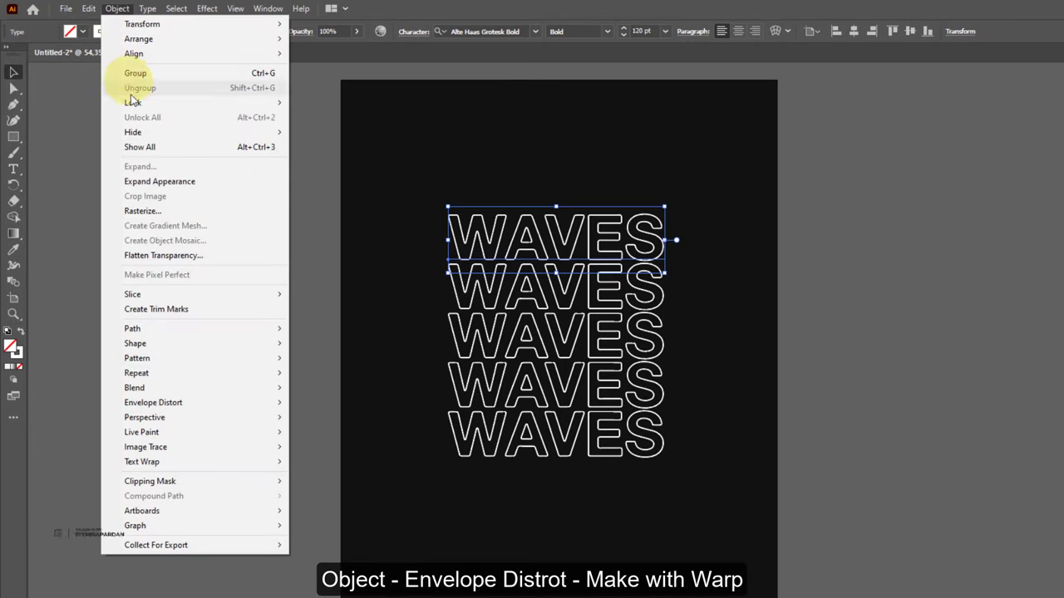
pyautogui.moveTo(153, 402)
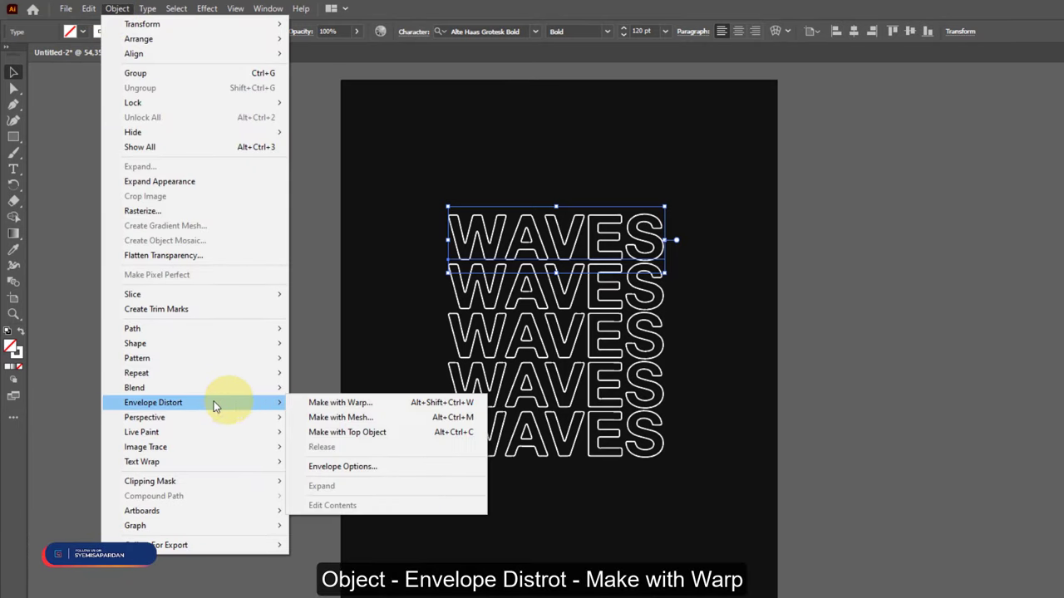
pyautogui.click(414, 403)
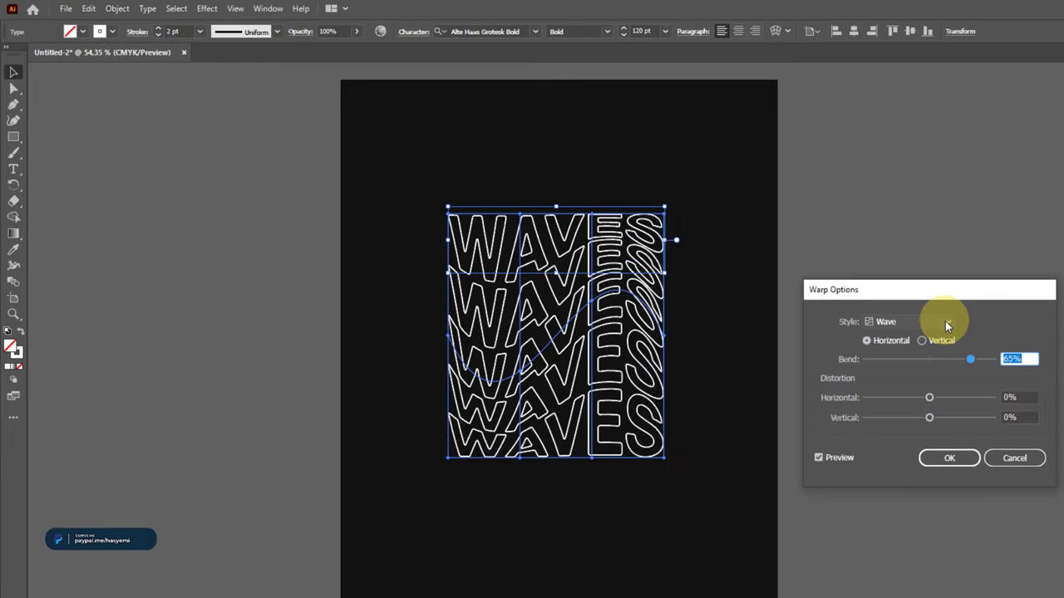
pyautogui.moveTo(971, 359); pyautogui.dragTo(911, 359)
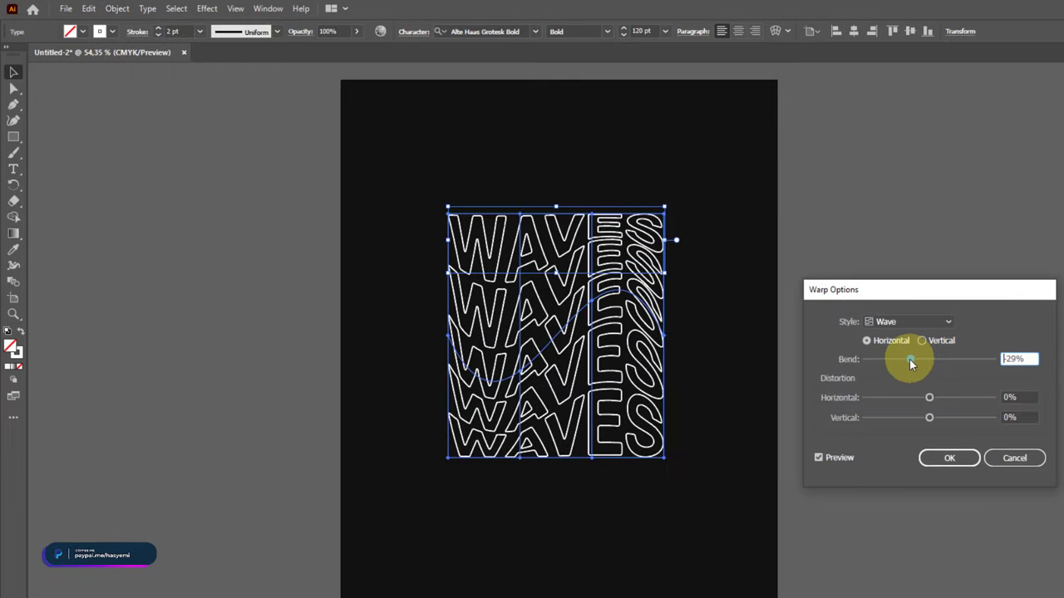
pyautogui.click(923, 340)
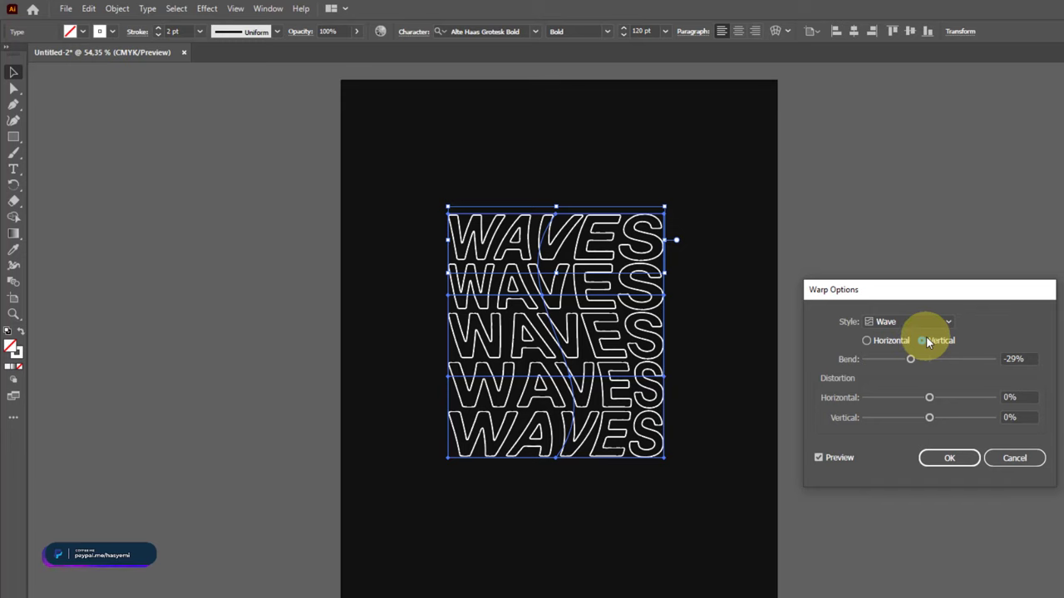
pyautogui.moveTo(911, 359); pyautogui.dragTo(960, 359)
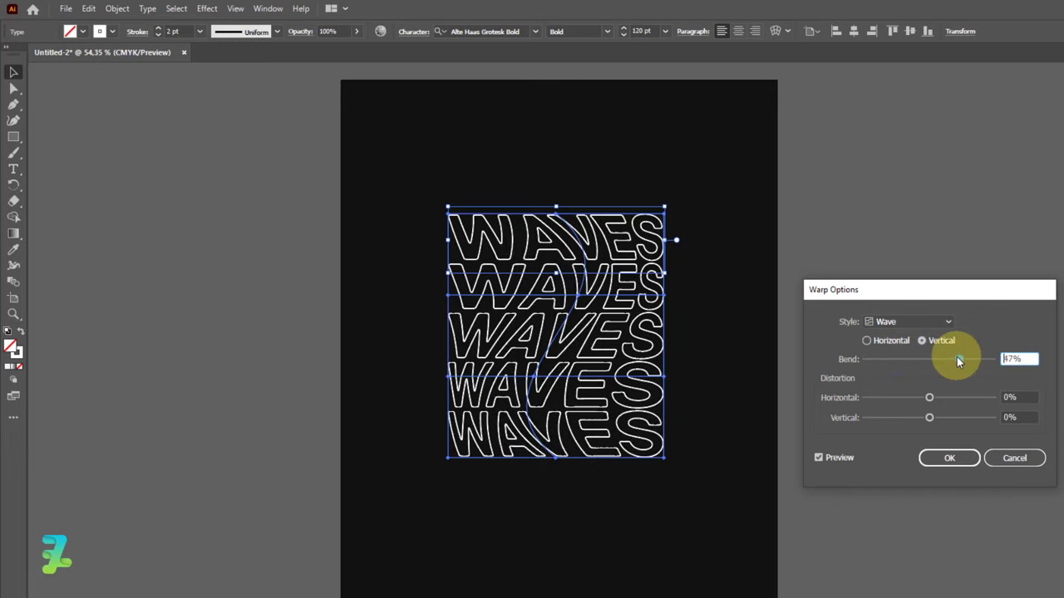
pyautogui.click(866, 341)
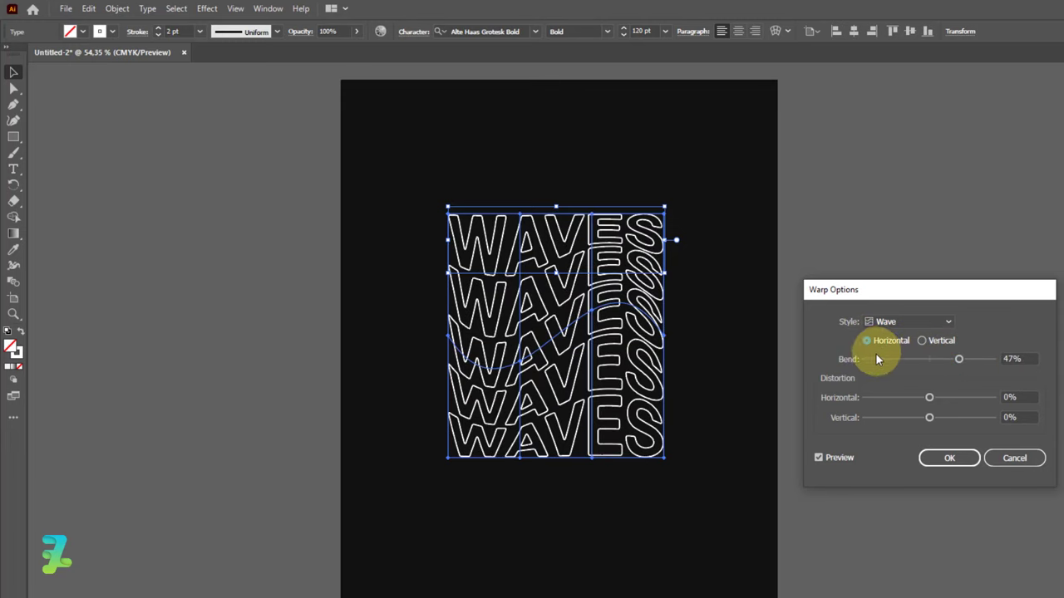
pyautogui.click(877, 358)
pyautogui.moveTo(882, 360); pyautogui.dragTo(907, 362)
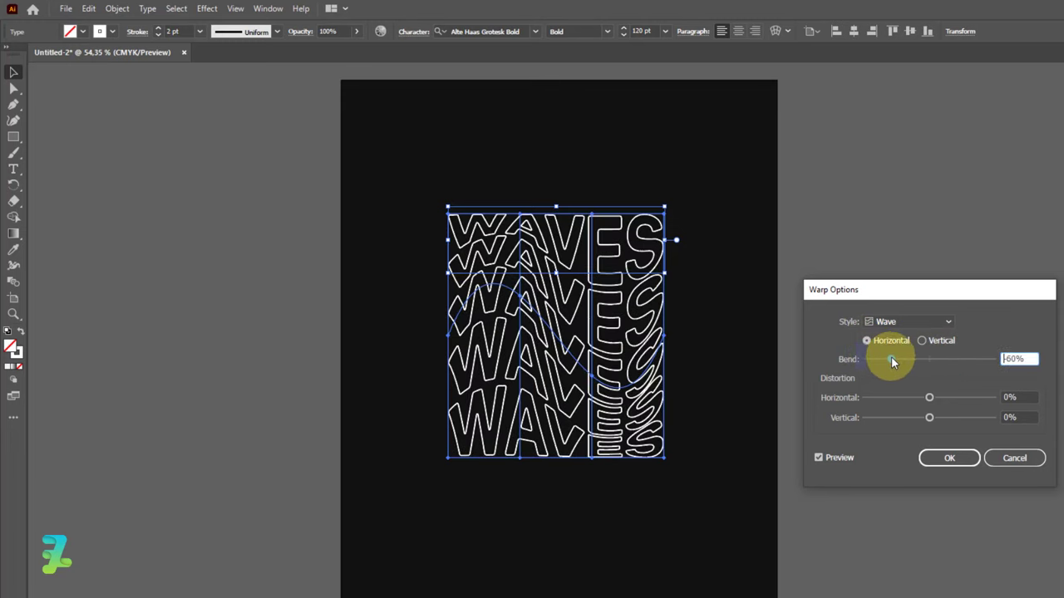
# Switch the warp to Twist at 100% bend with 0% vertical distortion and apply it
pyautogui.click(941, 323)
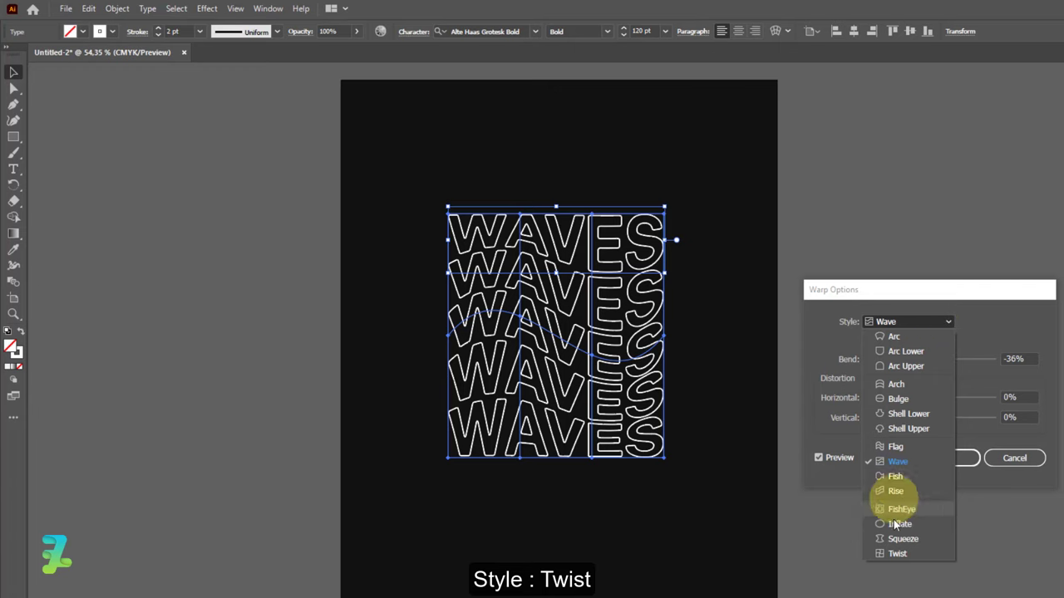
pyautogui.click(889, 552)
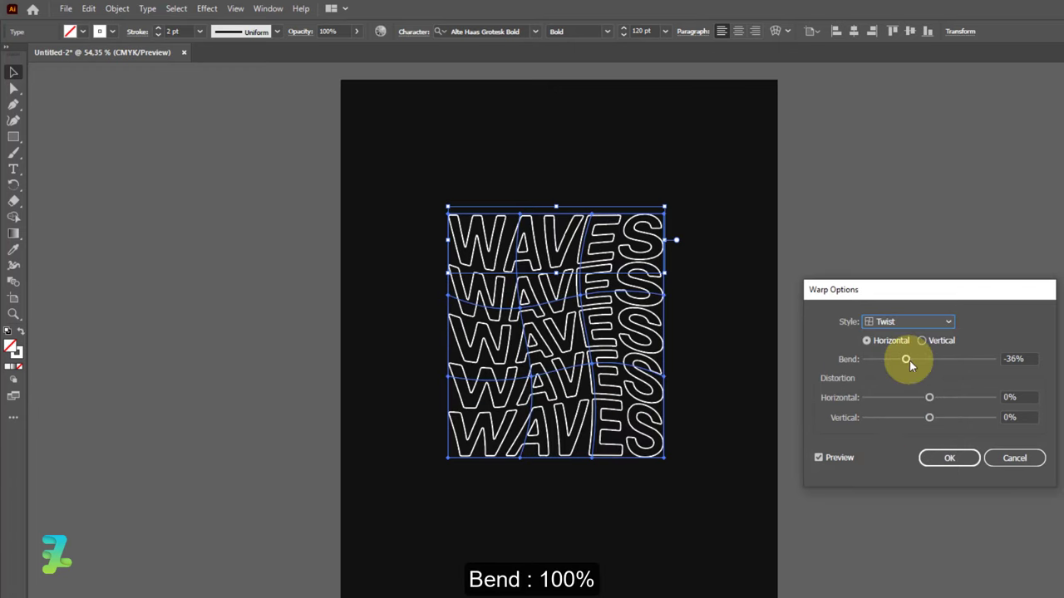
pyautogui.moveTo(906, 359); pyautogui.dragTo(993, 360)
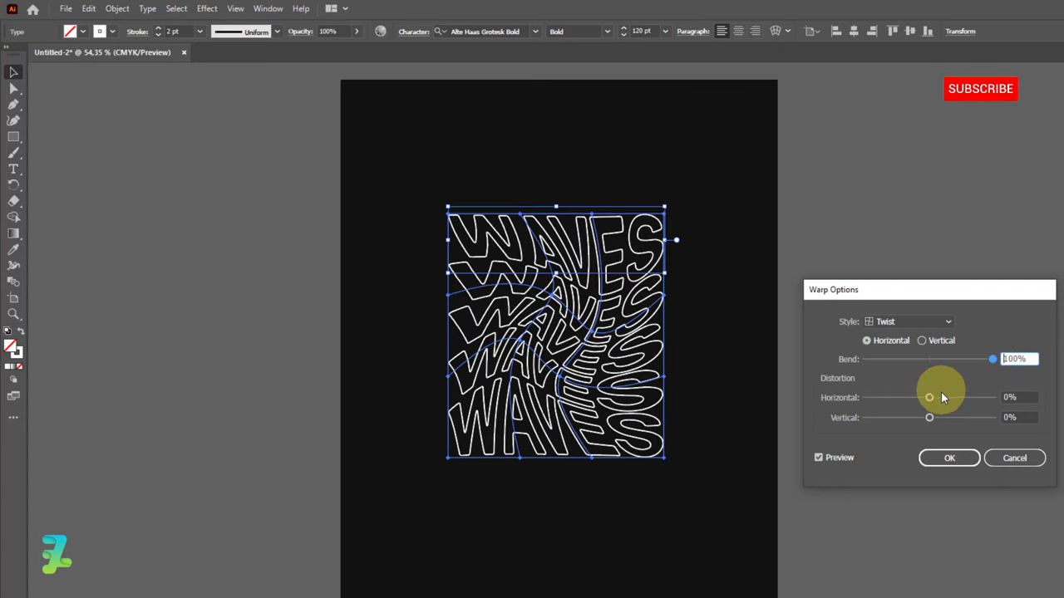
pyautogui.moveTo(930, 418); pyautogui.dragTo(940, 419)
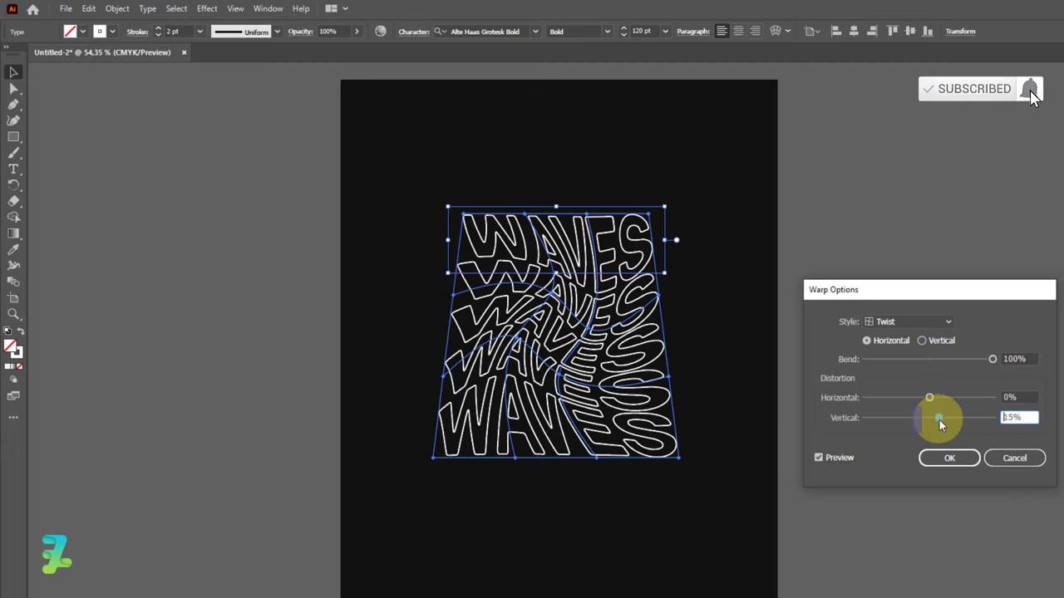
pyautogui.click(1014, 417)
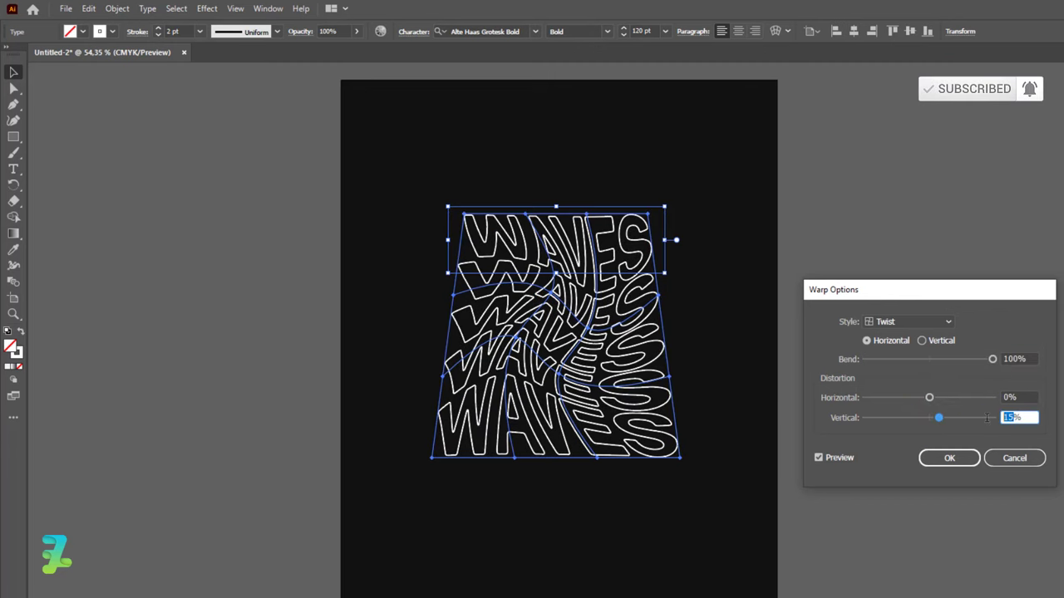
pyautogui.write('0')
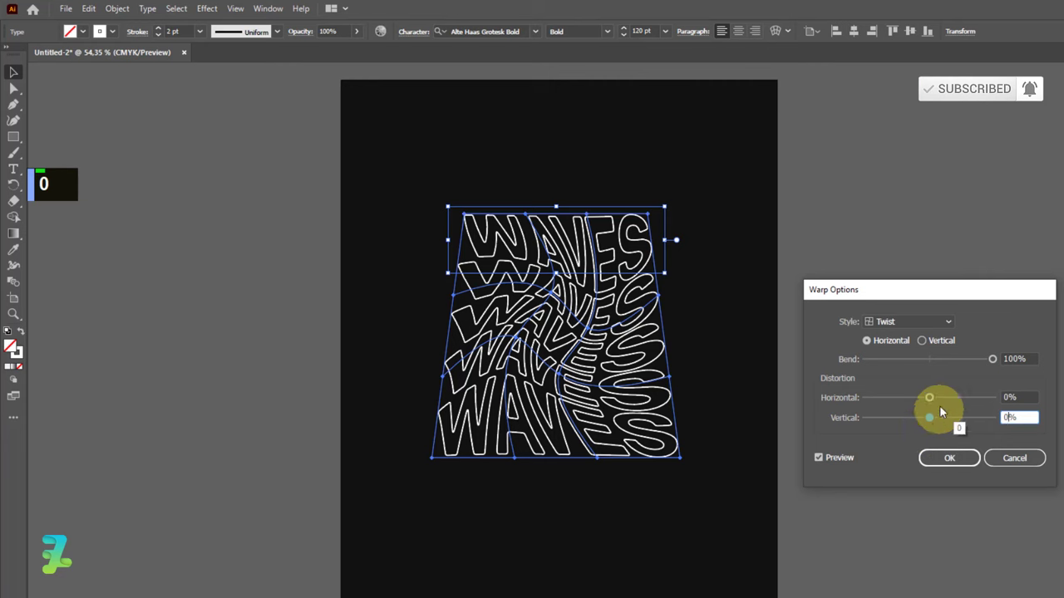
pyautogui.click(949, 458)
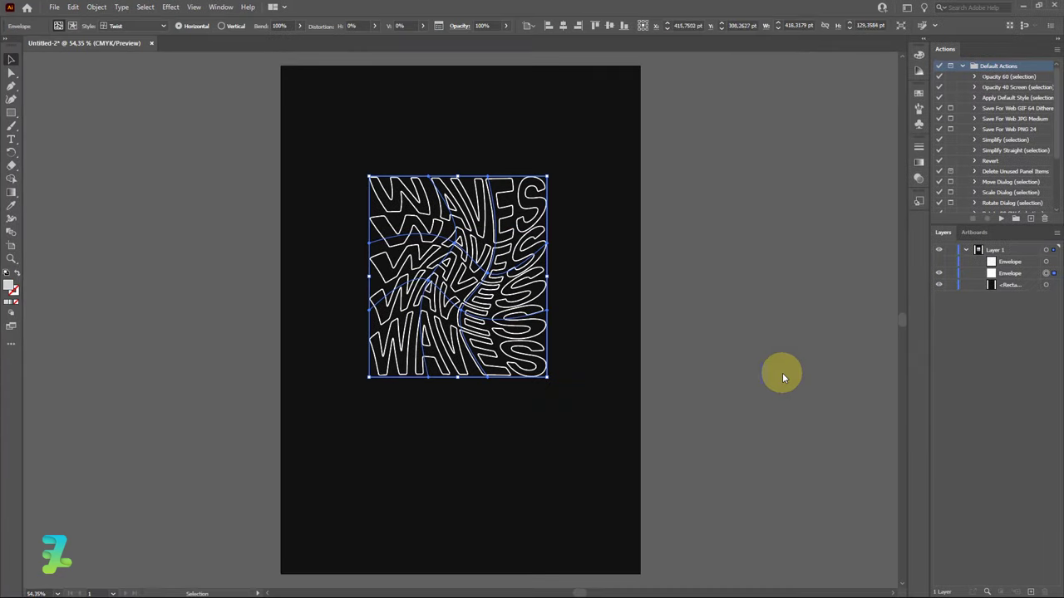
pyautogui.click(717, 352)
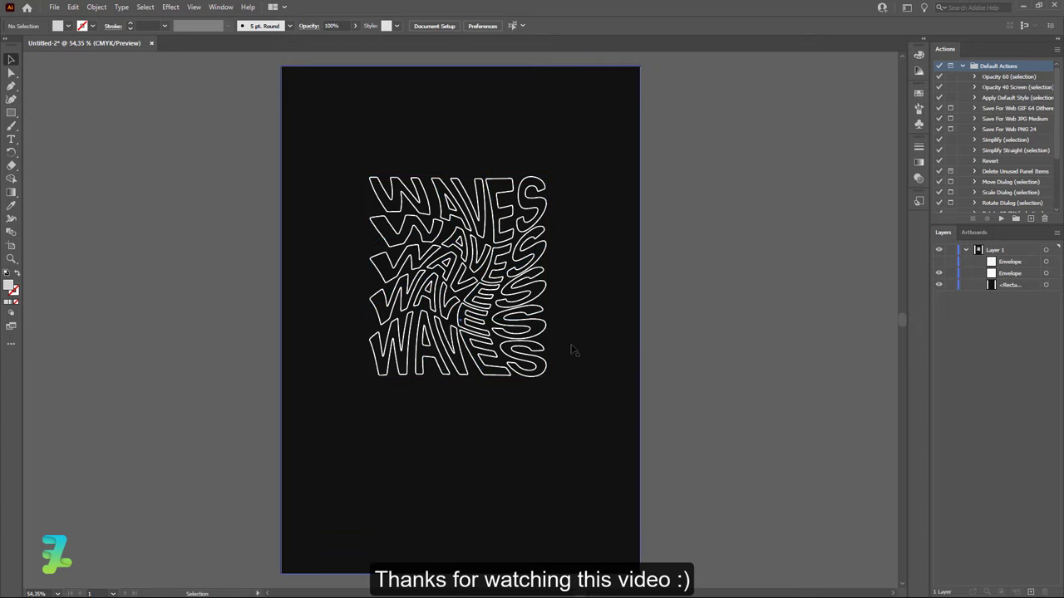
pyautogui.doubleClick(940, 274)
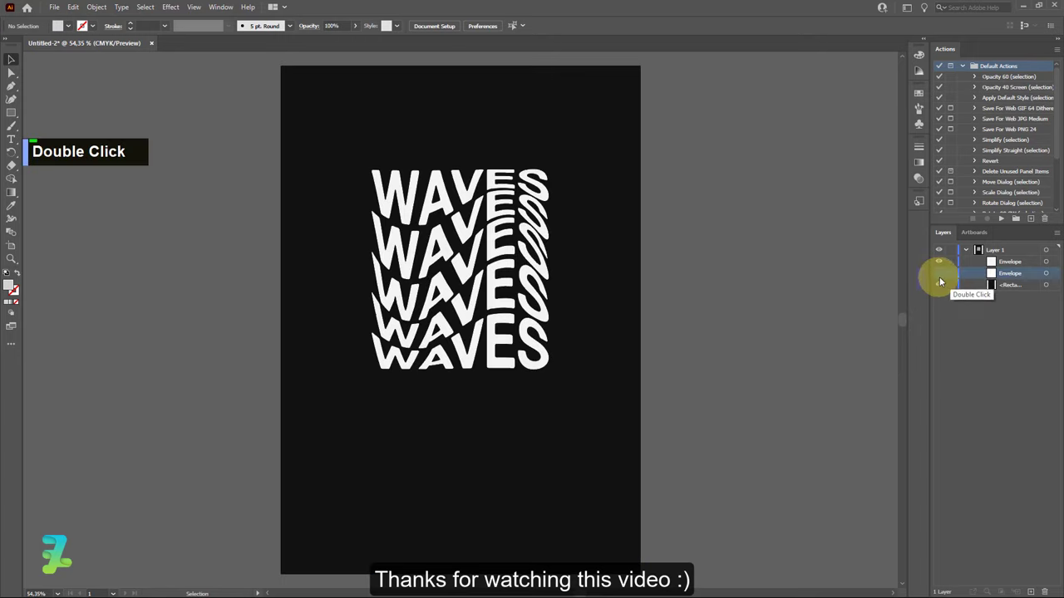
pyautogui.doubleClick(941, 264)
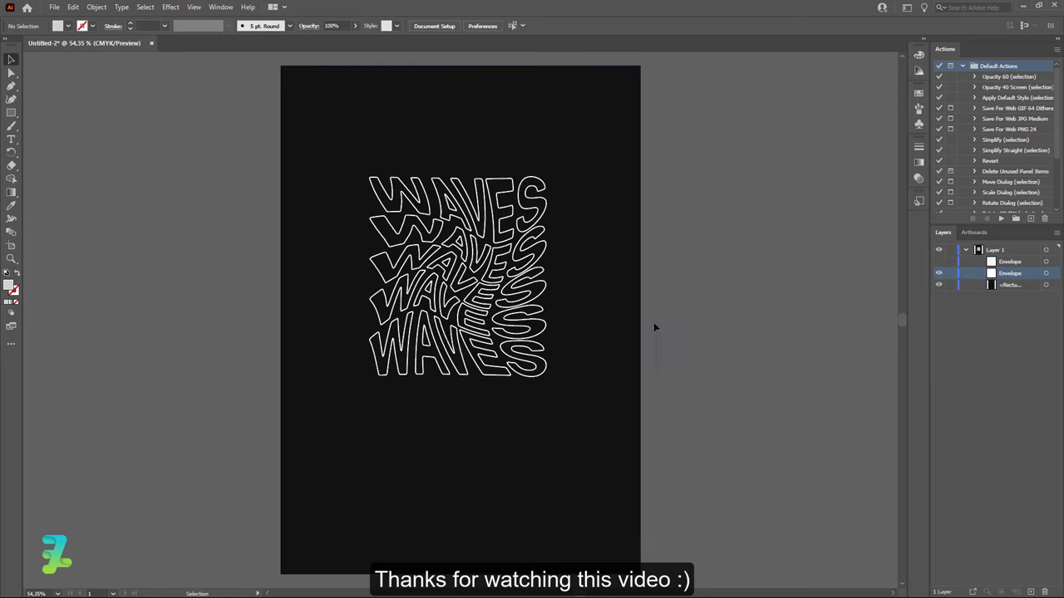